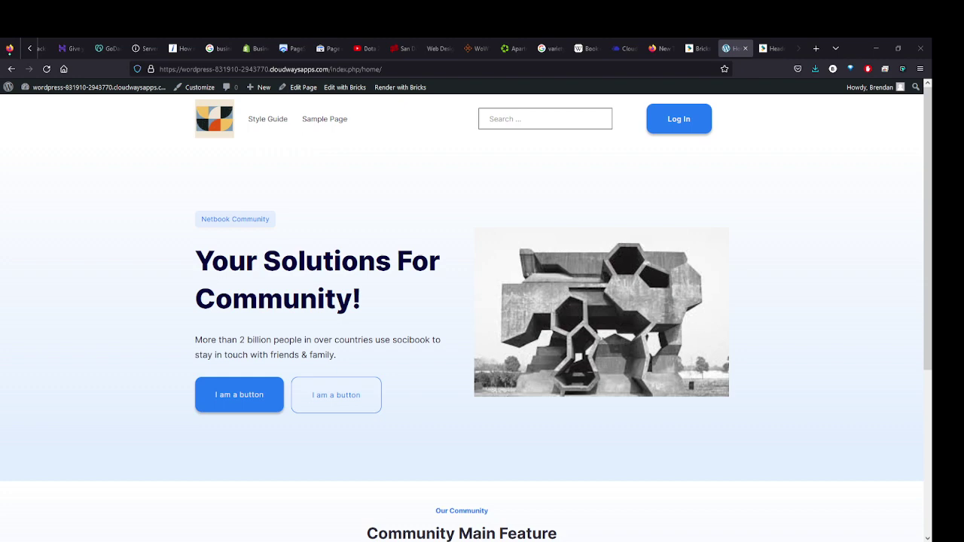
- Go from the WordPress dashboard to Bricks Settings and show the Templates tab
{"action": "mouse_move", "coordinate": [98, 87]}
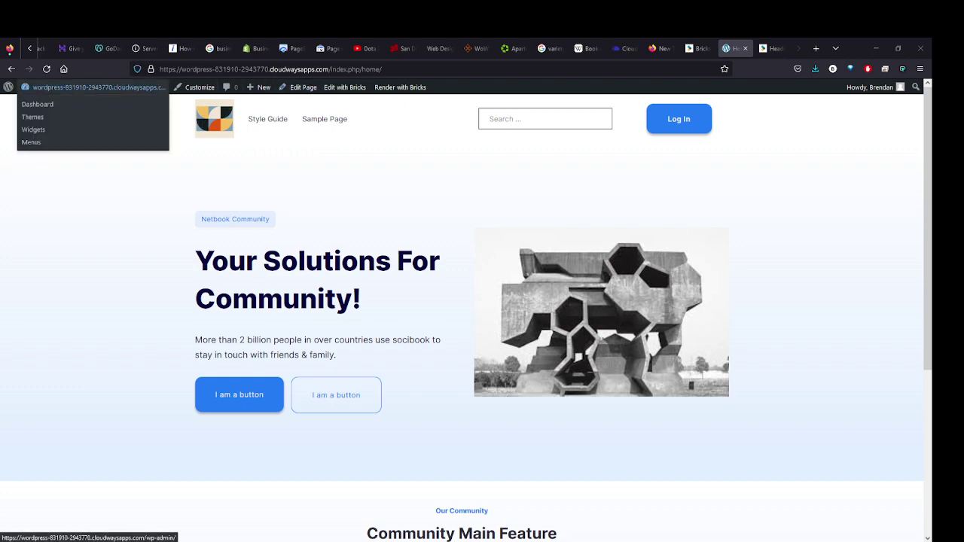
{"action": "scroll", "coordinate": [466, 315], "scroll_direction": "down", "scroll_amount": 1}
{"action": "scroll", "coordinate": [466, 315], "scroll_direction": "up", "scroll_amount": 1}
{"action": "left_click", "coordinate": [44, 105]}
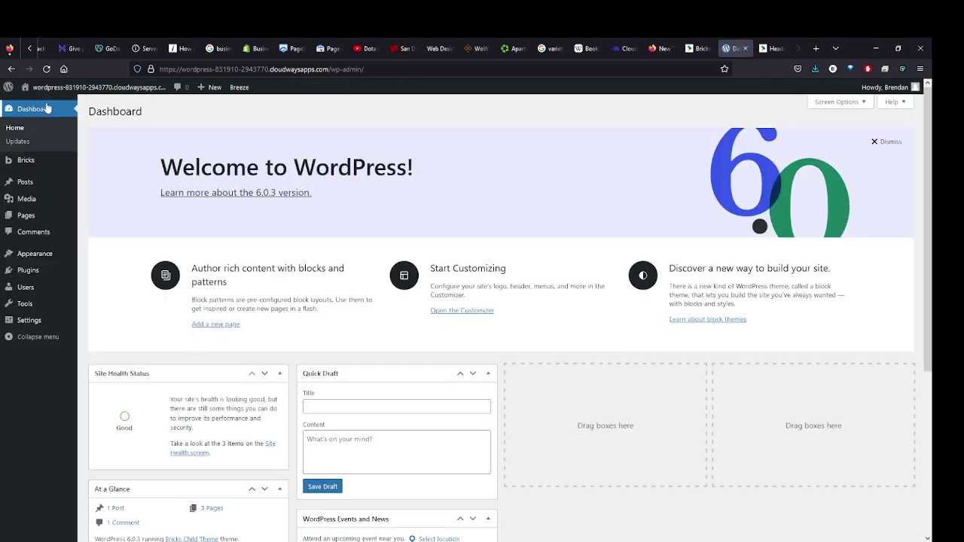
{"action": "mouse_move", "coordinate": [28, 165]}
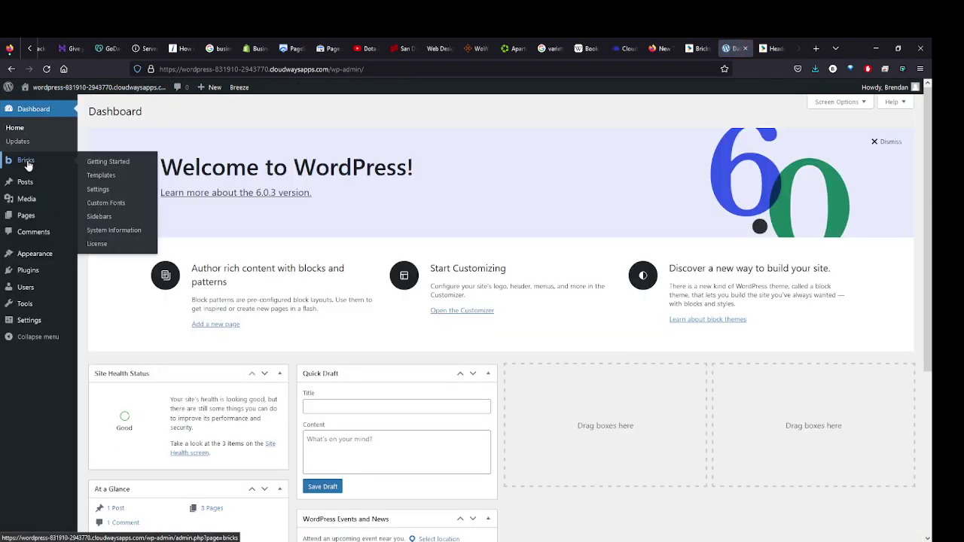
{"action": "left_click", "coordinate": [103, 192]}
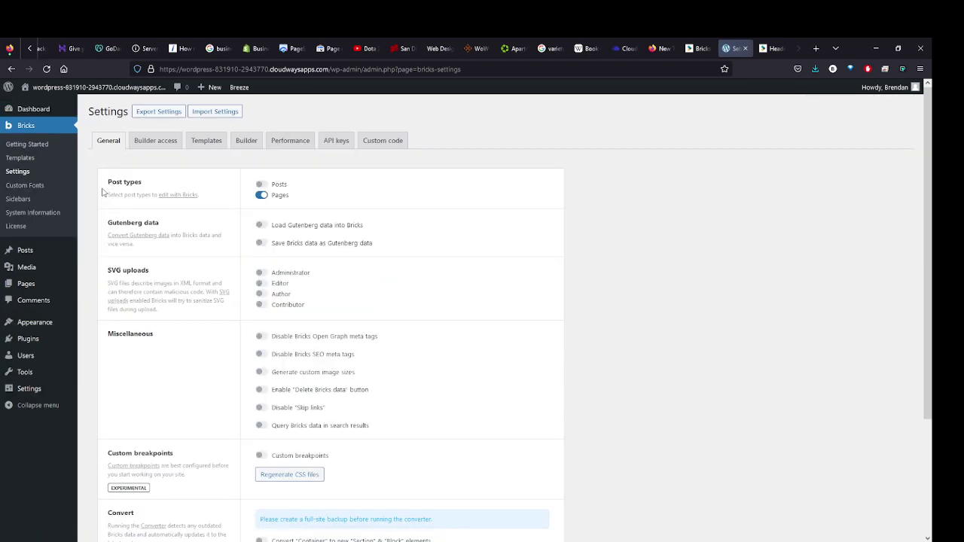
{"action": "left_click", "coordinate": [206, 146]}
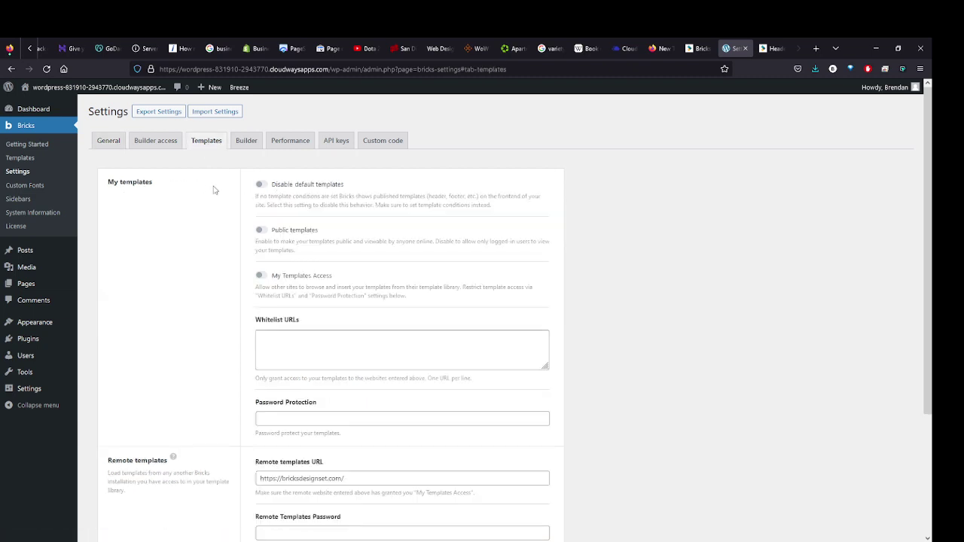
{"action": "left_click_drag", "start_coordinate": [156, 189], "coordinate": [101, 191]}
{"action": "left_click", "coordinate": [183, 195]}
{"action": "triple_click", "coordinate": [153, 188]}
{"action": "left_click", "coordinate": [140, 198]}
{"action": "scroll", "coordinate": [186, 208], "scroll_direction": "down", "scroll_amount": 3}
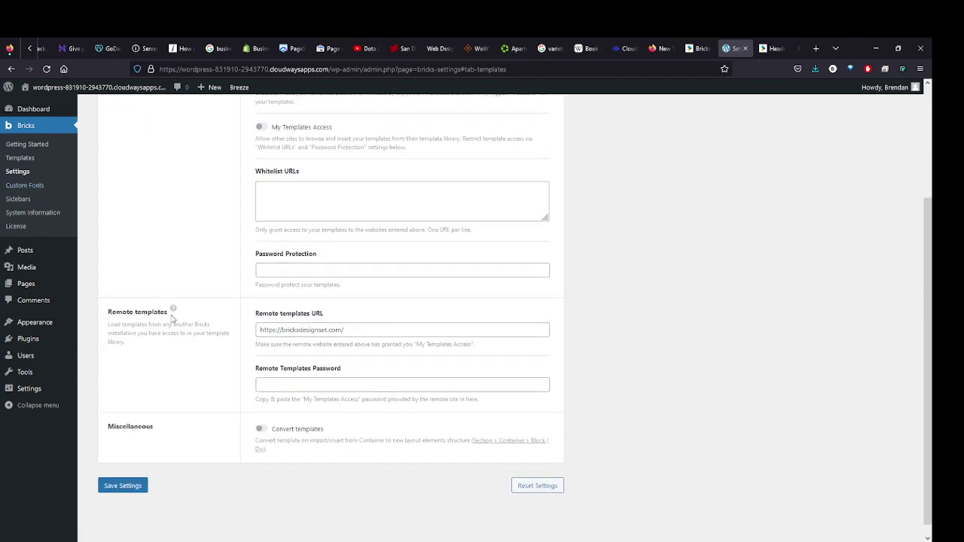
{"action": "left_click_drag", "start_coordinate": [173, 314], "coordinate": [105, 318]}
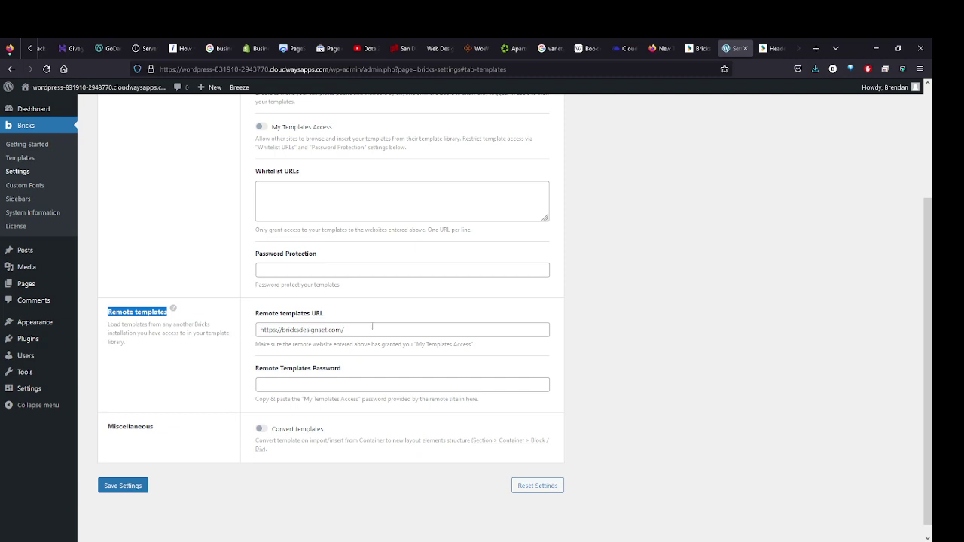
{"action": "left_click_drag", "start_coordinate": [353, 329], "coordinate": [206, 329]}
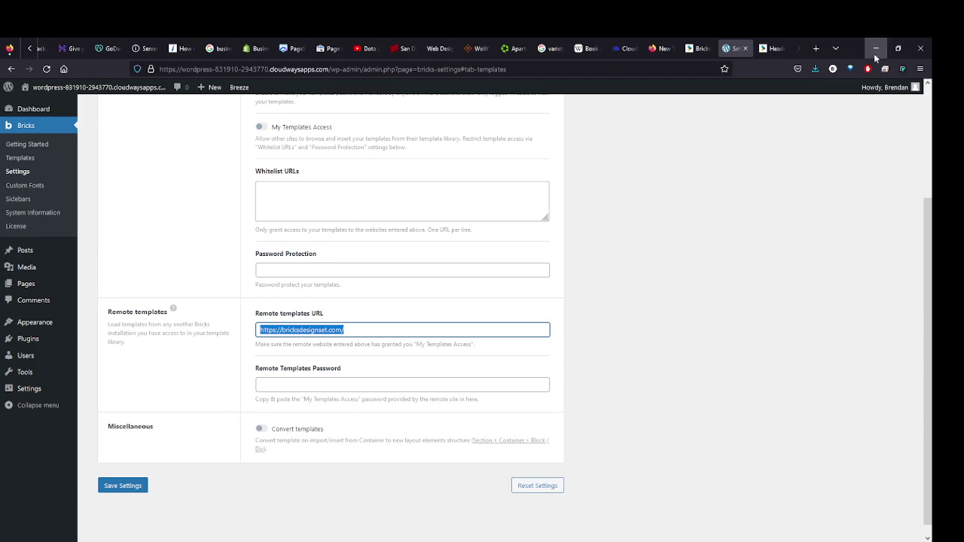
- Trim the site address to bricksdesignset.com, copy it, and paste it into Remote templates URL
{"action": "left_click", "coordinate": [772, 49]}
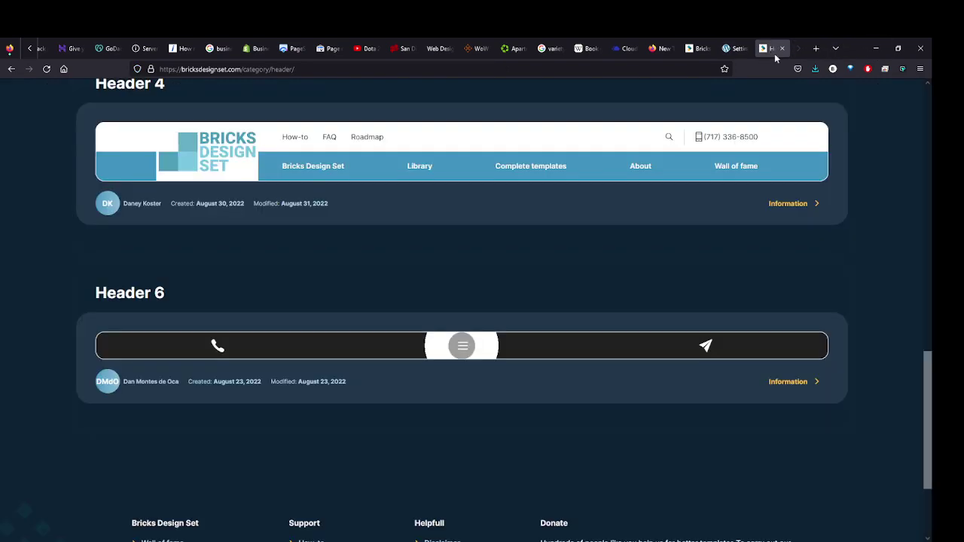
{"action": "scroll", "coordinate": [462, 265], "scroll_direction": "up", "scroll_amount": 5}
{"action": "left_click_drag", "start_coordinate": [242, 69], "coordinate": [460, 87]}
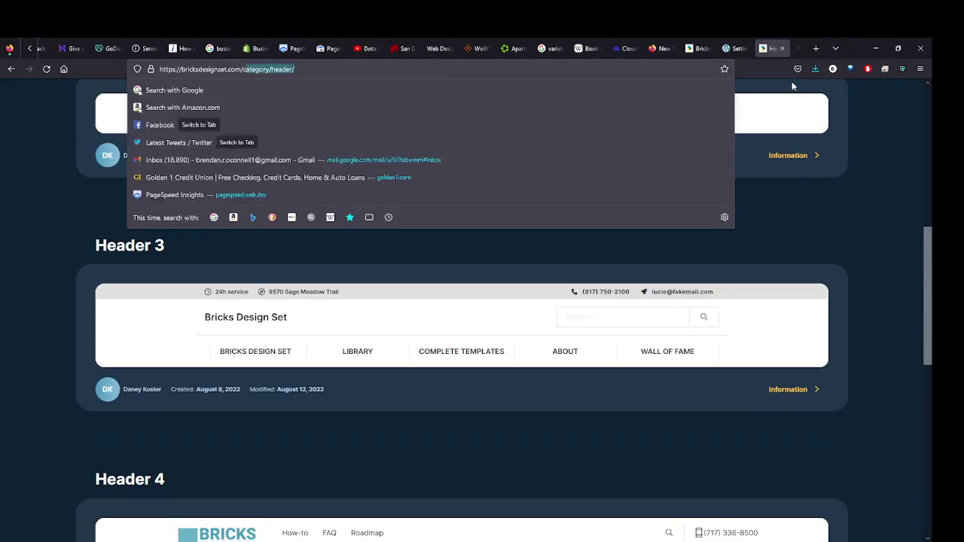
{"action": "key", "text": "BackSpace"}
{"action": "key", "text": "Return"}
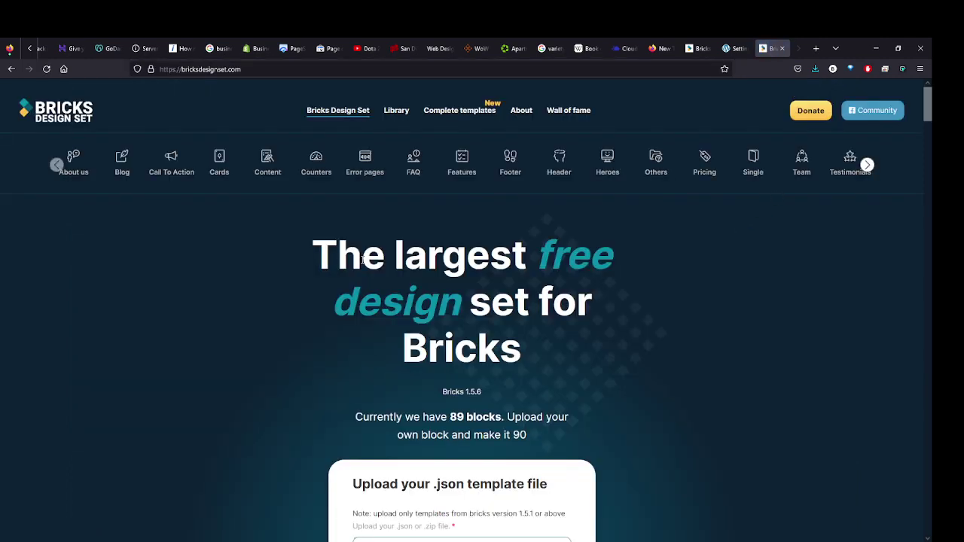
{"action": "left_click", "coordinate": [288, 66]}
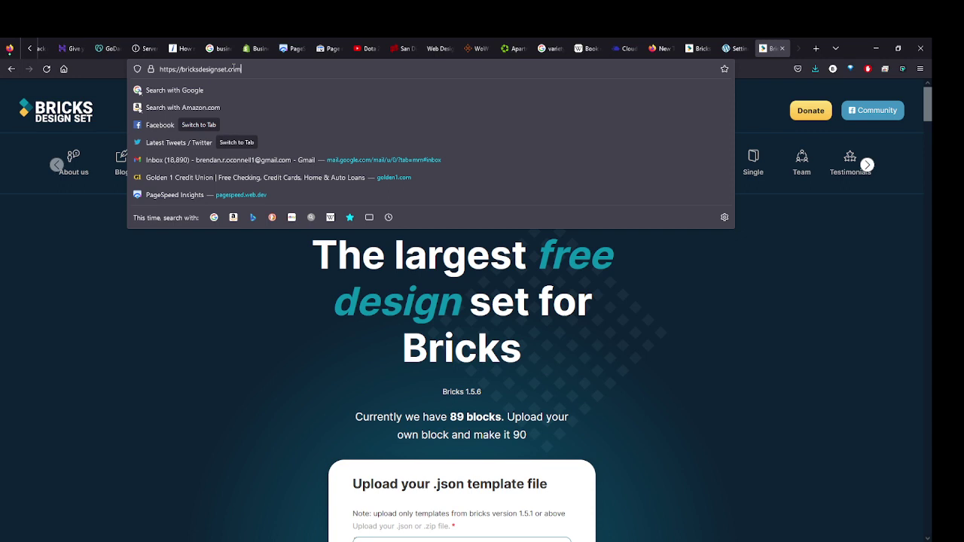
{"action": "key", "text": "ctrl+c"}
{"action": "left_click", "coordinate": [236, 380]}
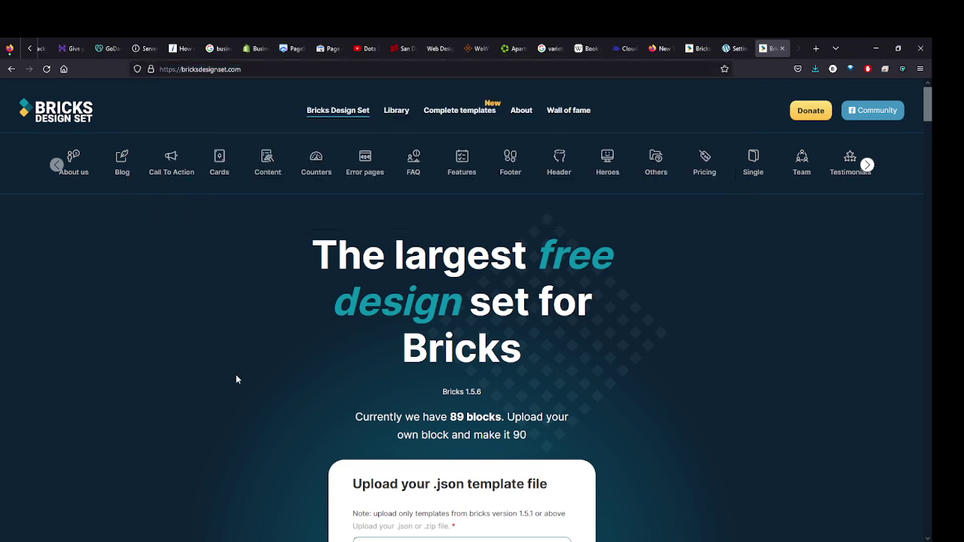
{"action": "left_click", "coordinate": [732, 48]}
{"action": "key", "text": "ctrl+v"}
{"action": "left_click_drag", "start_coordinate": [358, 335], "coordinate": [249, 337]}
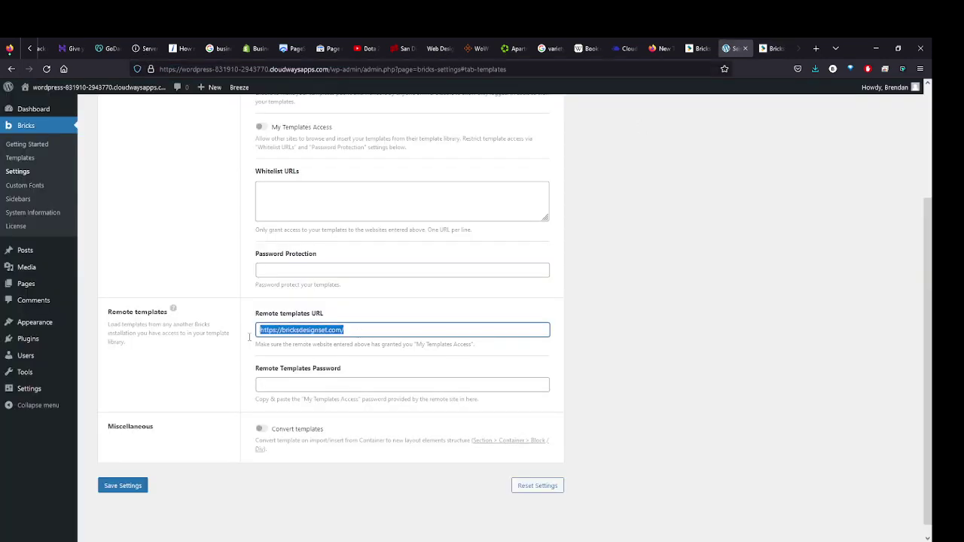
{"action": "left_click", "coordinate": [210, 356]}
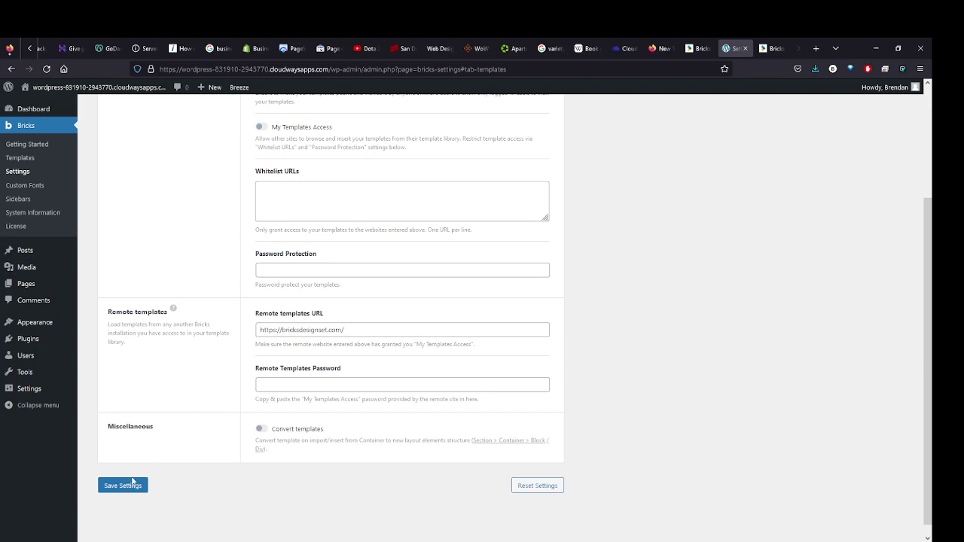
- Browse the Others template category on the Bricks Design Set site
{"action": "left_click", "coordinate": [764, 49]}
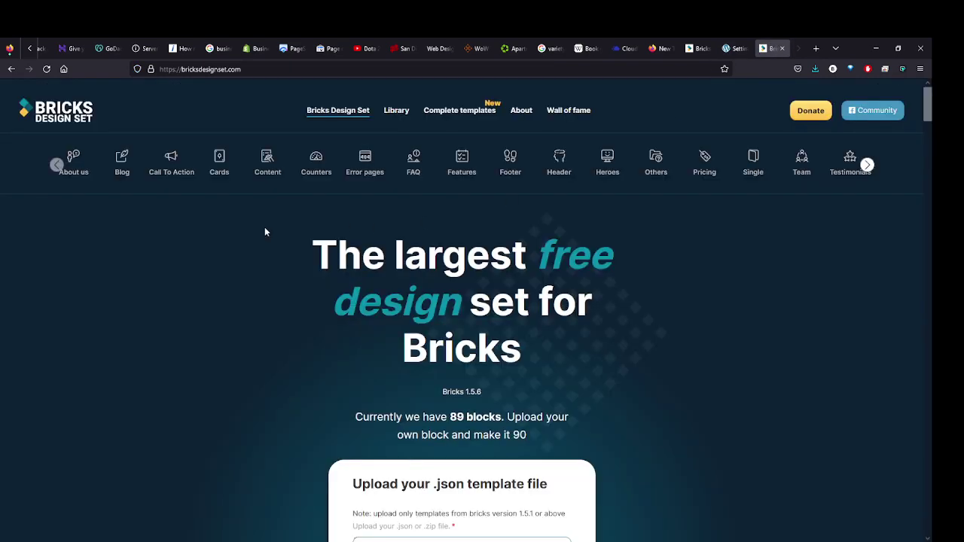
{"action": "scroll", "coordinate": [746, 400], "scroll_direction": "down", "scroll_amount": 5}
{"action": "scroll", "coordinate": [746, 400], "scroll_direction": "up", "scroll_amount": 5}
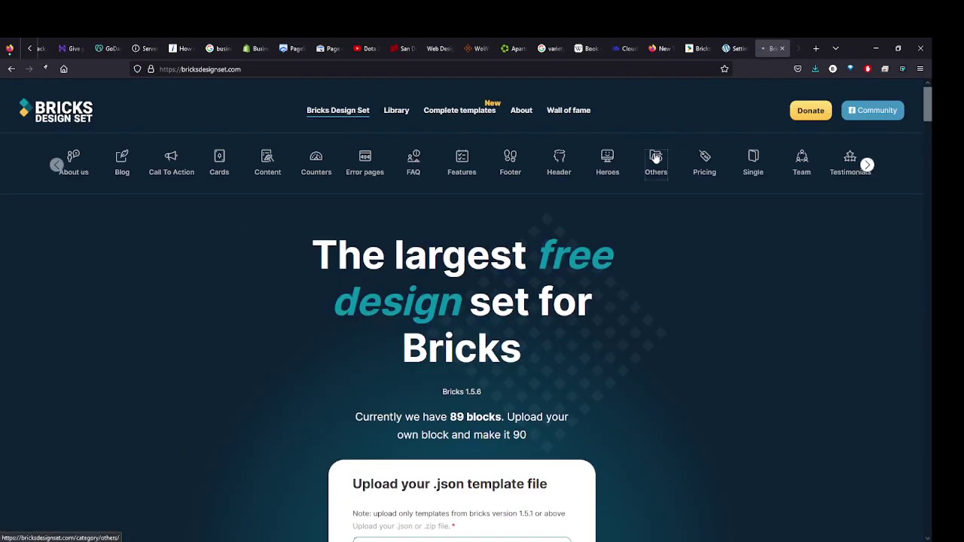
{"action": "left_click", "coordinate": [656, 158]}
{"action": "scroll", "coordinate": [869, 251], "scroll_direction": "down", "scroll_amount": 4}
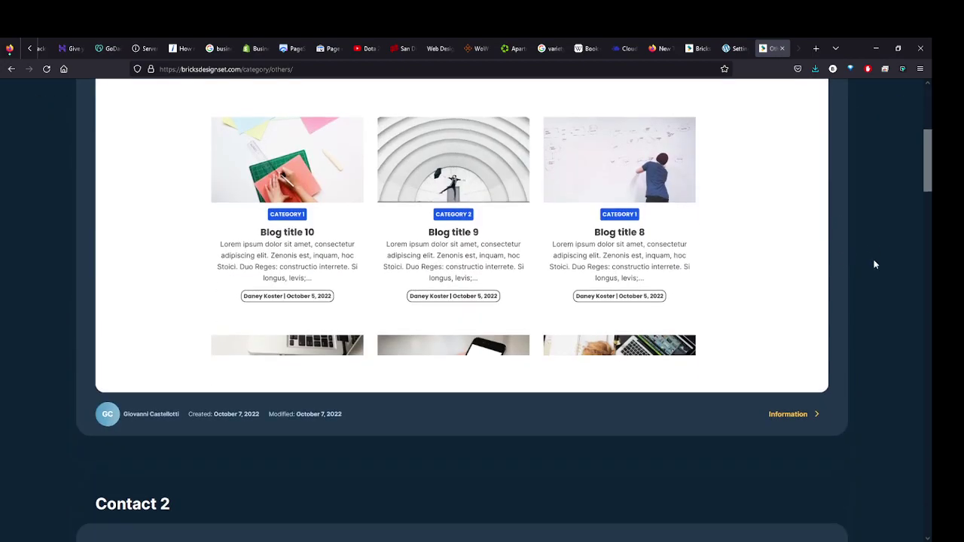
{"action": "scroll", "coordinate": [882, 263], "scroll_direction": "down", "scroll_amount": 5}
{"action": "scroll", "coordinate": [884, 264], "scroll_direction": "down", "scroll_amount": 6}
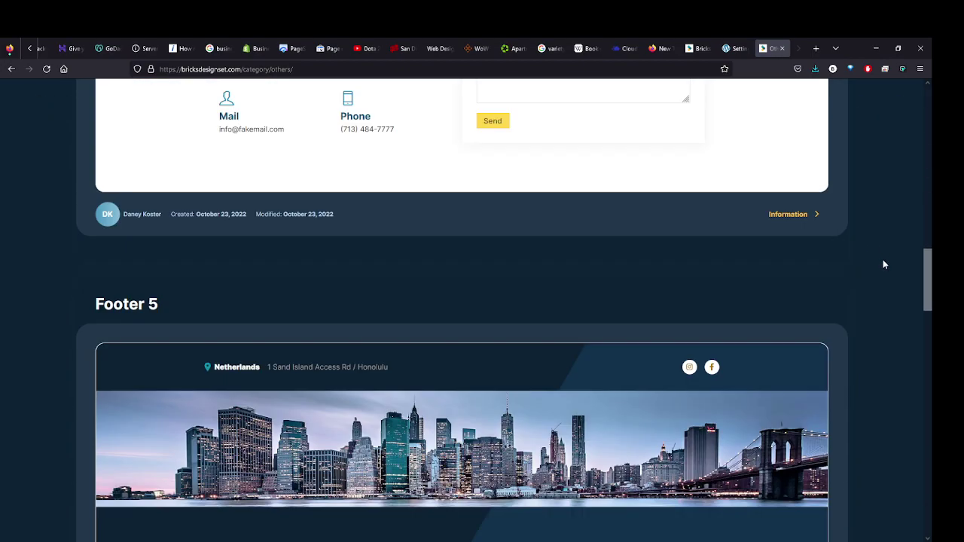
{"action": "scroll", "coordinate": [884, 264], "scroll_direction": "down", "scroll_amount": 7}
{"action": "scroll", "coordinate": [884, 265], "scroll_direction": "down", "scroll_amount": 11}
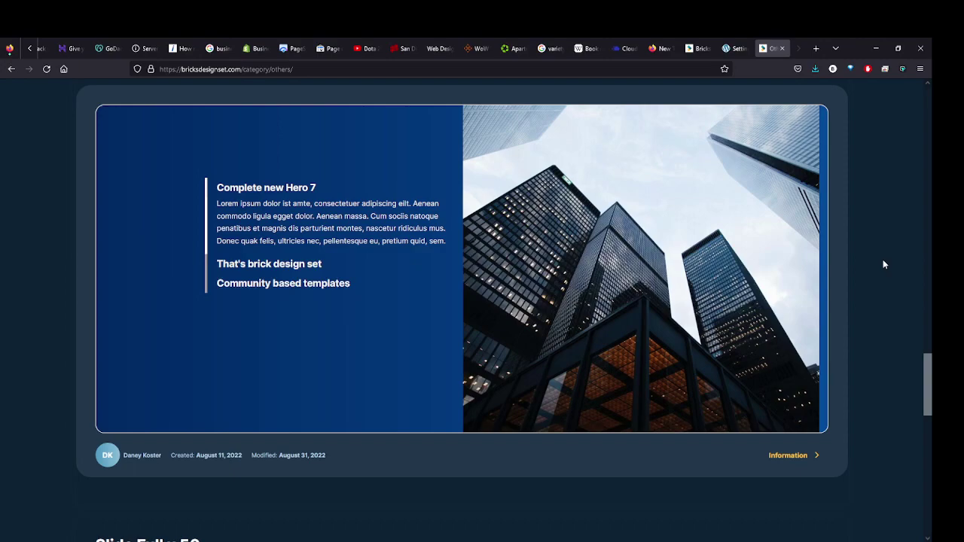
{"action": "scroll", "coordinate": [884, 264], "scroll_direction": "down", "scroll_amount": 3}
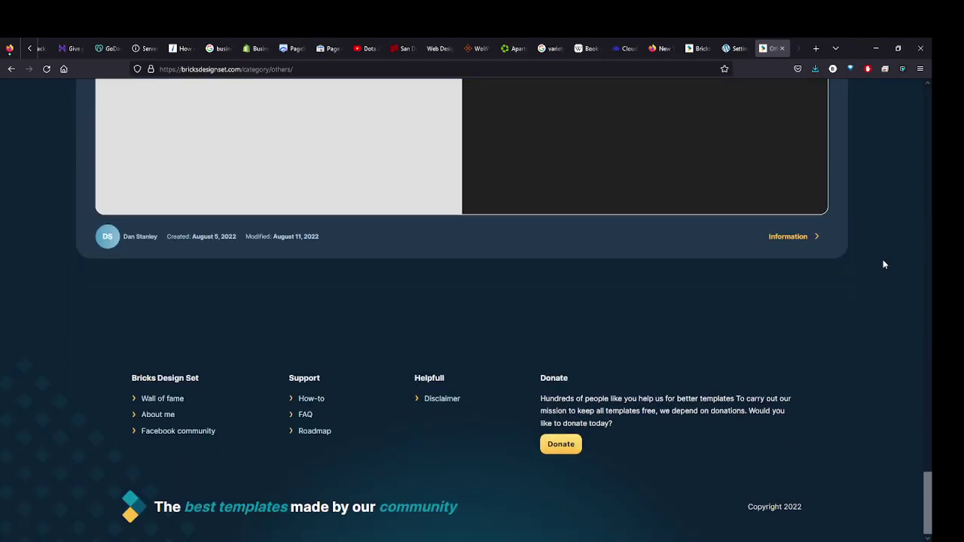
{"action": "scroll", "coordinate": [884, 262], "scroll_direction": "up", "scroll_amount": 20}
{"action": "scroll", "coordinate": [889, 261], "scroll_direction": "up", "scroll_amount": 2}
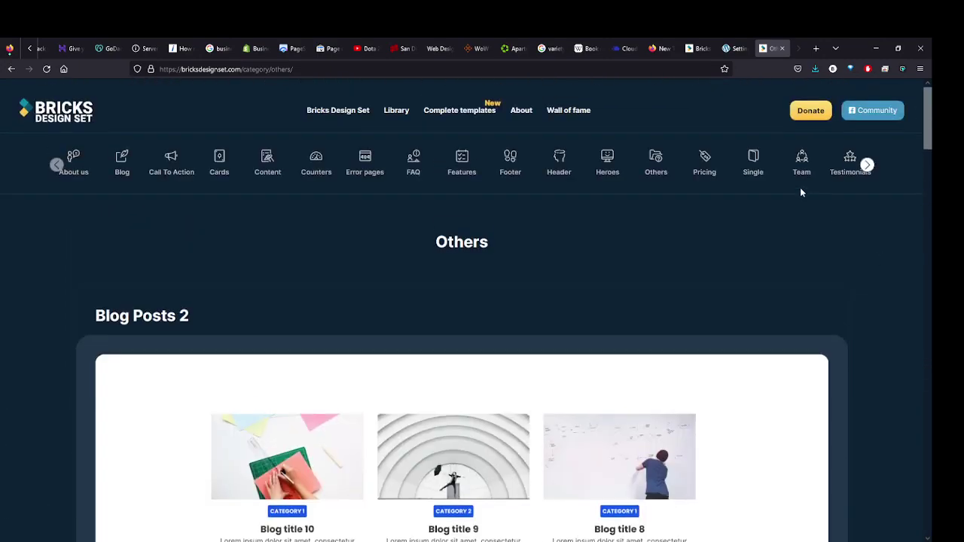
- Browse the Pricing template category, then return to the Bricks Settings tab
{"action": "left_click", "coordinate": [701, 164]}
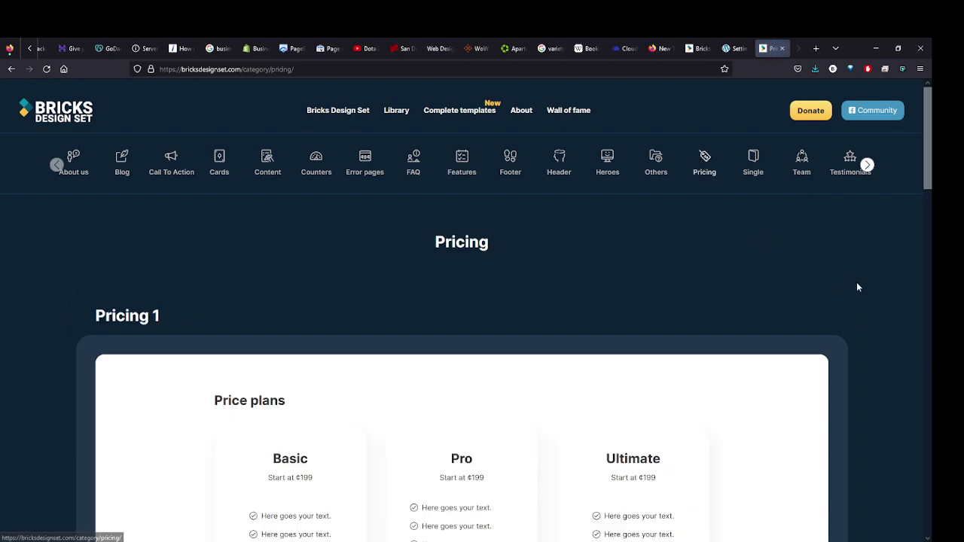
{"action": "scroll", "coordinate": [850, 279], "scroll_direction": "down", "scroll_amount": 3}
{"action": "scroll", "coordinate": [849, 279], "scroll_direction": "down", "scroll_amount": 5}
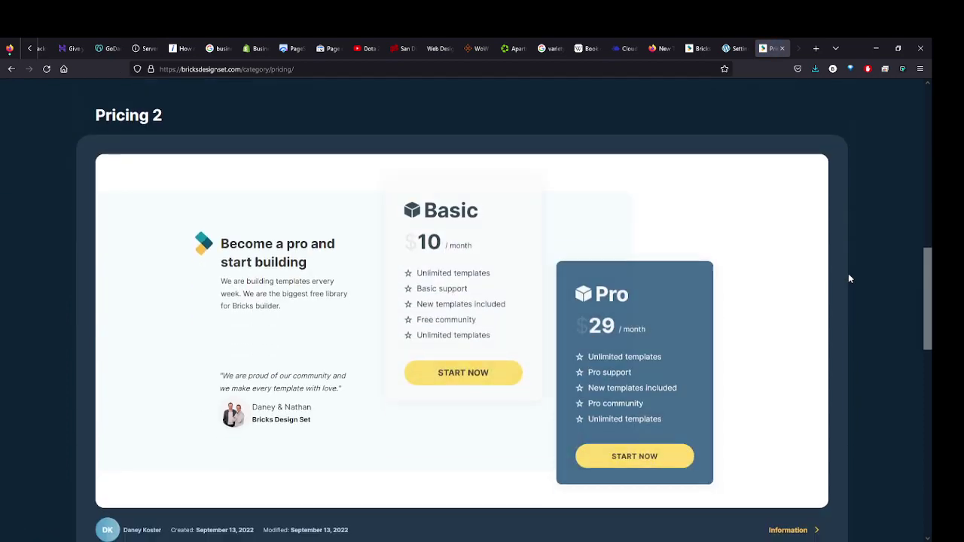
{"action": "scroll", "coordinate": [849, 278], "scroll_direction": "down", "scroll_amount": 5}
{"action": "scroll", "coordinate": [848, 274], "scroll_direction": "down", "scroll_amount": 5}
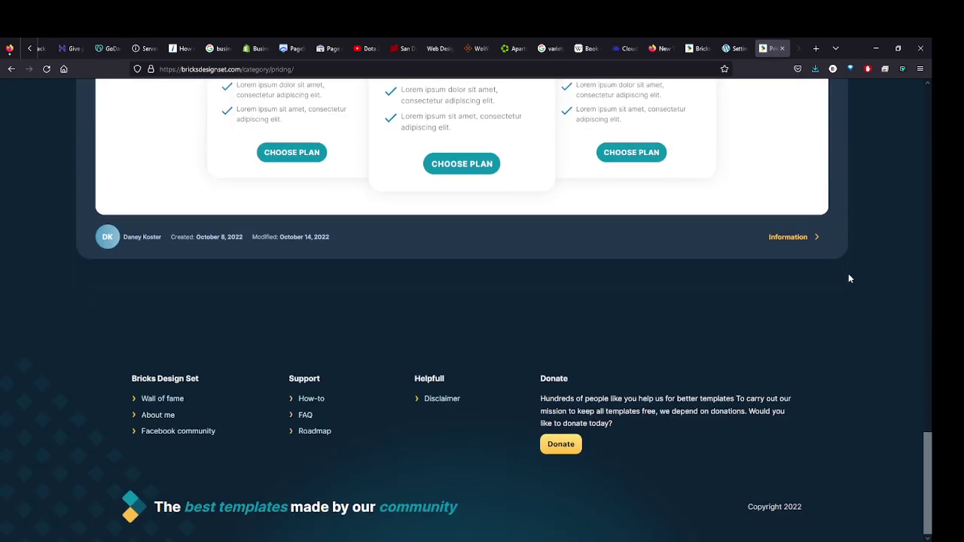
{"action": "scroll", "coordinate": [848, 273], "scroll_direction": "up", "scroll_amount": 15}
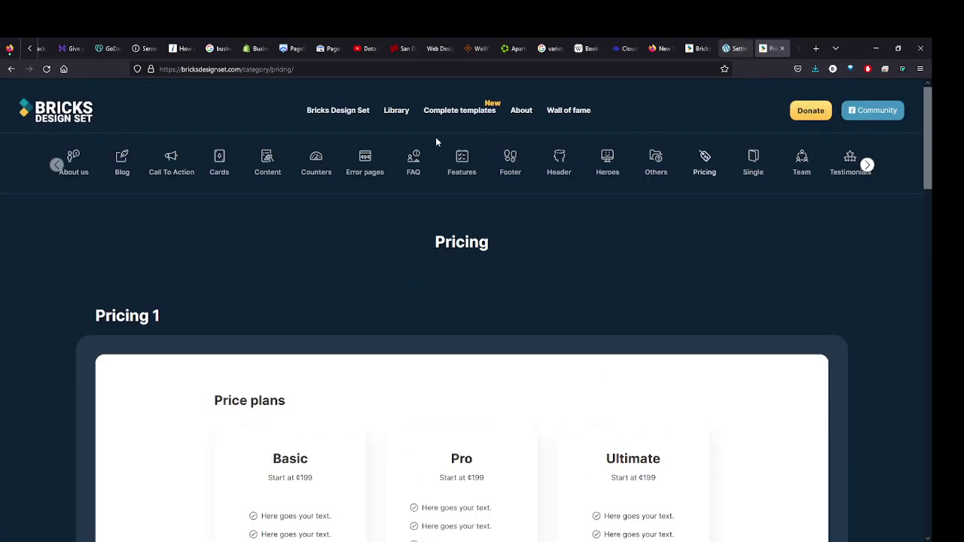
{"action": "left_click", "coordinate": [734, 48]}
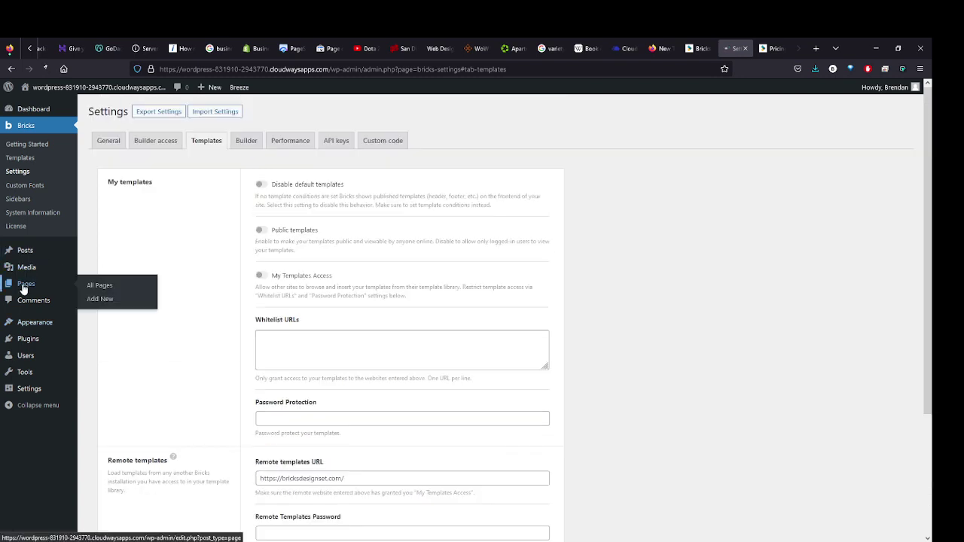
- Edit the Home page with Bricks and select the empty Section at the bottom
{"action": "left_click", "coordinate": [24, 288]}
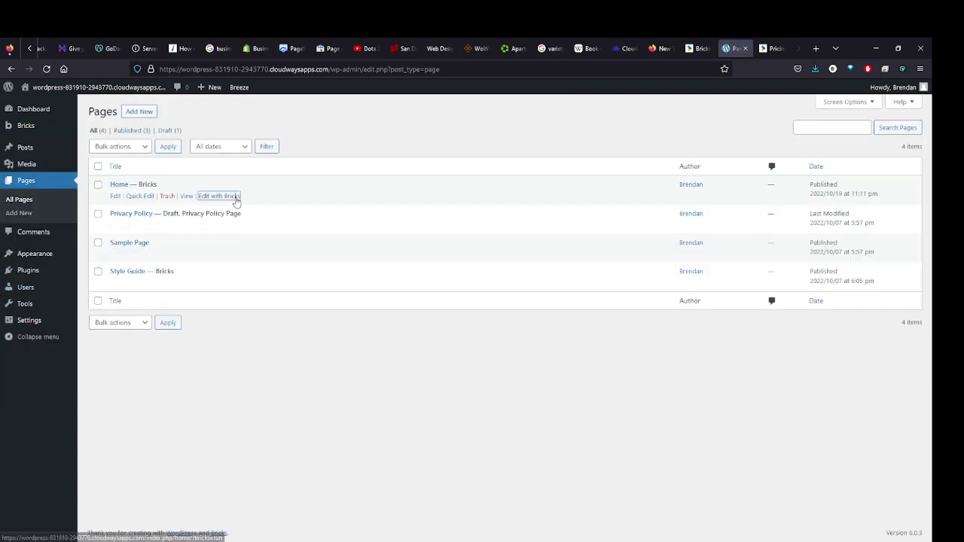
{"action": "left_click", "coordinate": [236, 200]}
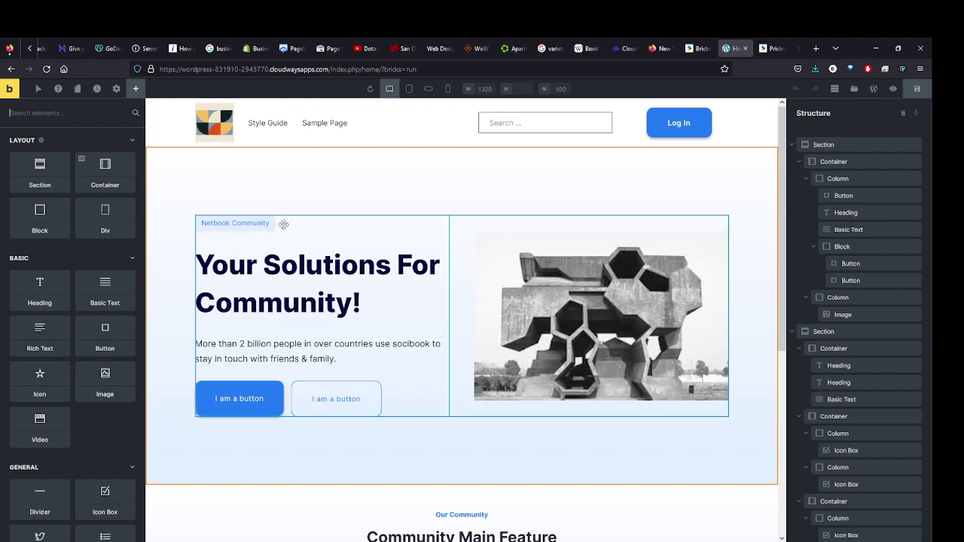
{"action": "scroll", "coordinate": [866, 340], "scroll_direction": "down", "scroll_amount": 2}
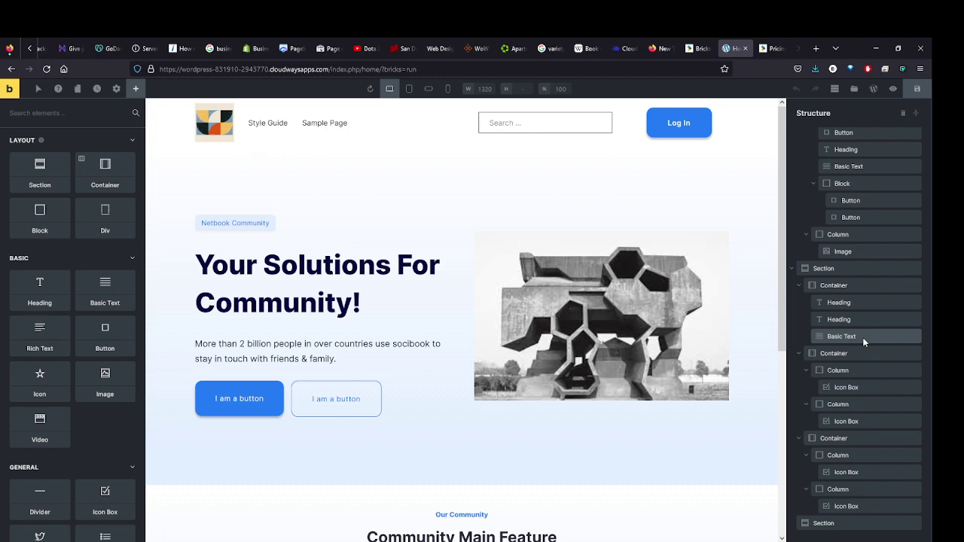
{"action": "left_click", "coordinate": [814, 527]}
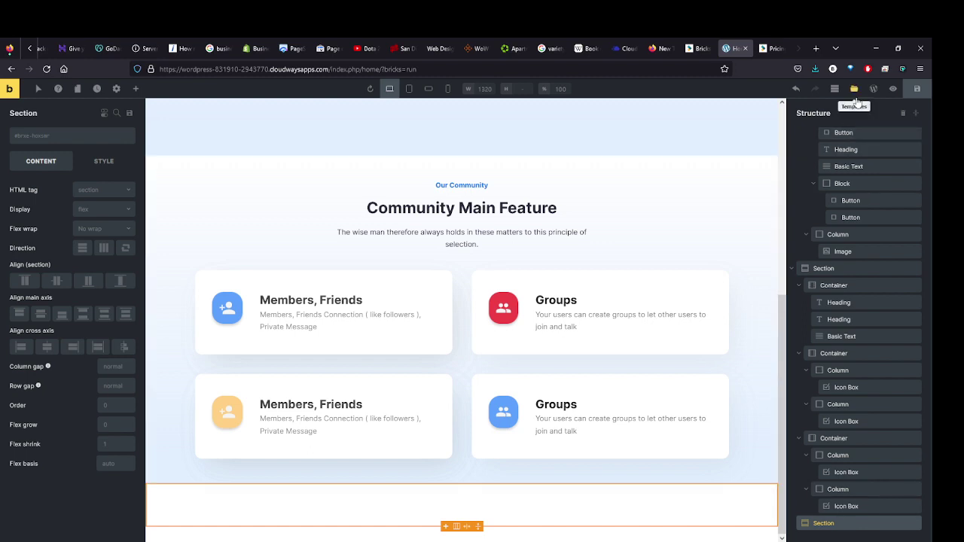
- Insert the refreshed remote Card 6 cabin cards template, declining its theme style import
{"action": "left_click", "coordinate": [852, 94]}
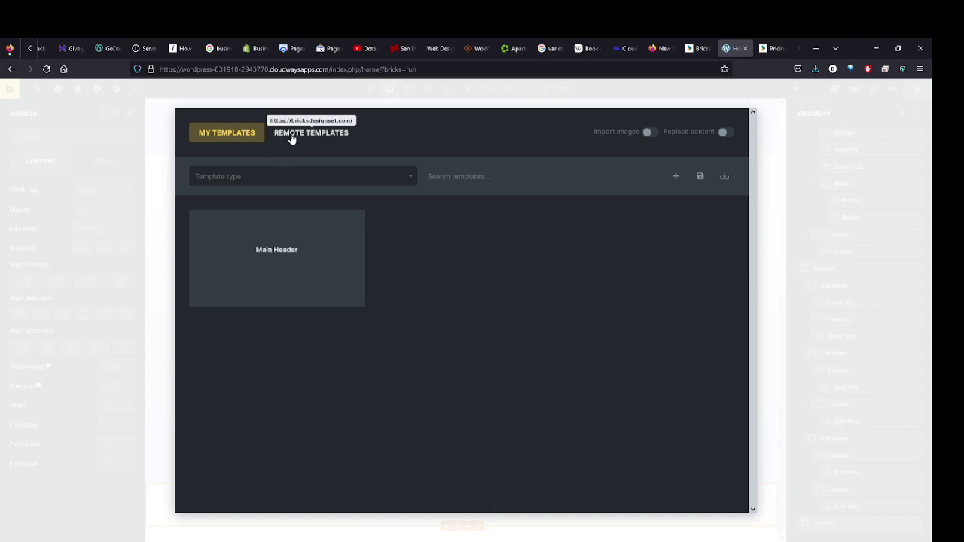
{"action": "mouse_move", "coordinate": [232, 233]}
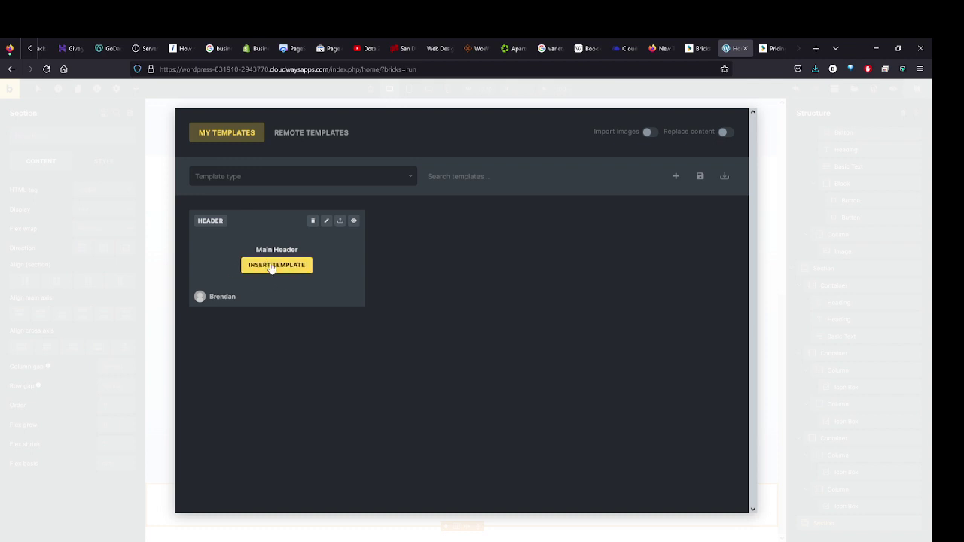
{"action": "mouse_move", "coordinate": [277, 268]}
{"action": "left_click", "coordinate": [304, 135]}
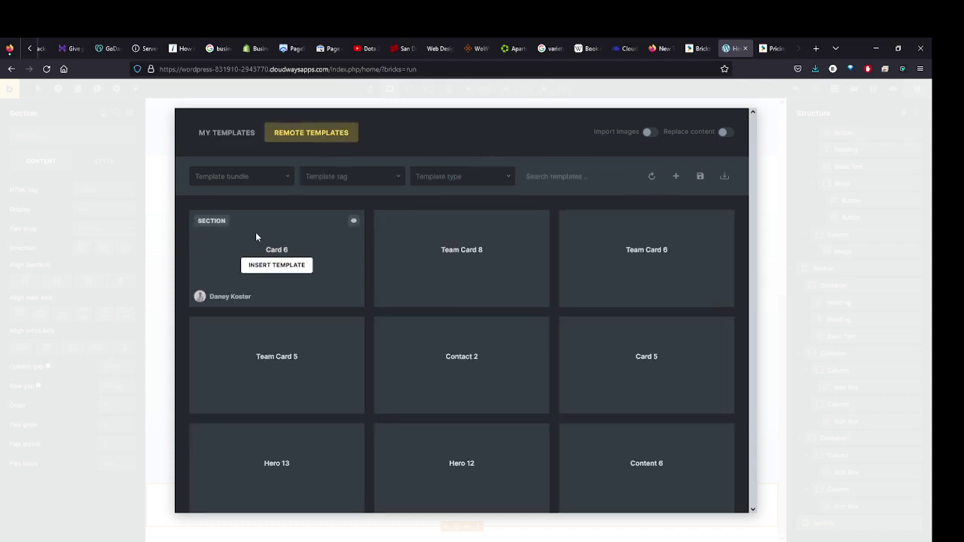
{"action": "left_click", "coordinate": [652, 178]}
{"action": "left_click", "coordinate": [276, 266]}
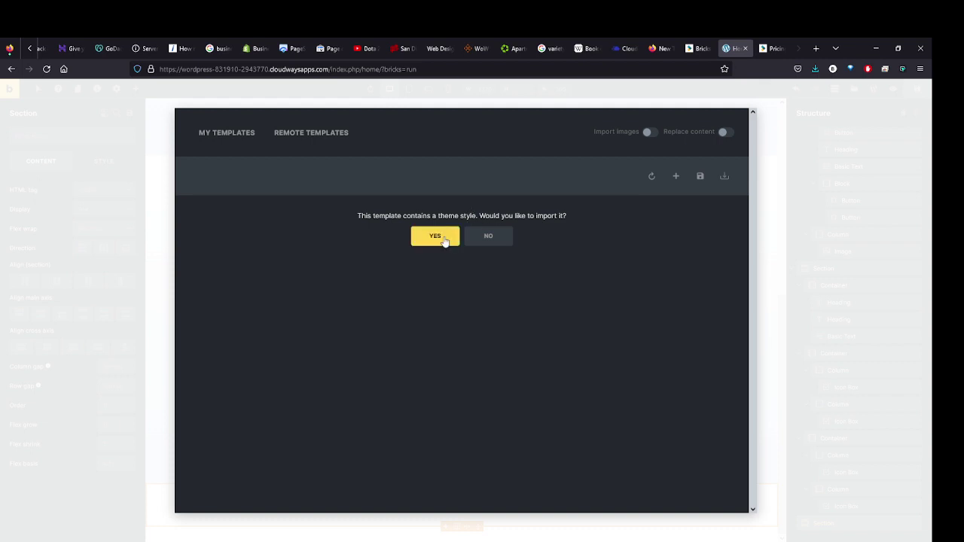
{"action": "left_click", "coordinate": [488, 237]}
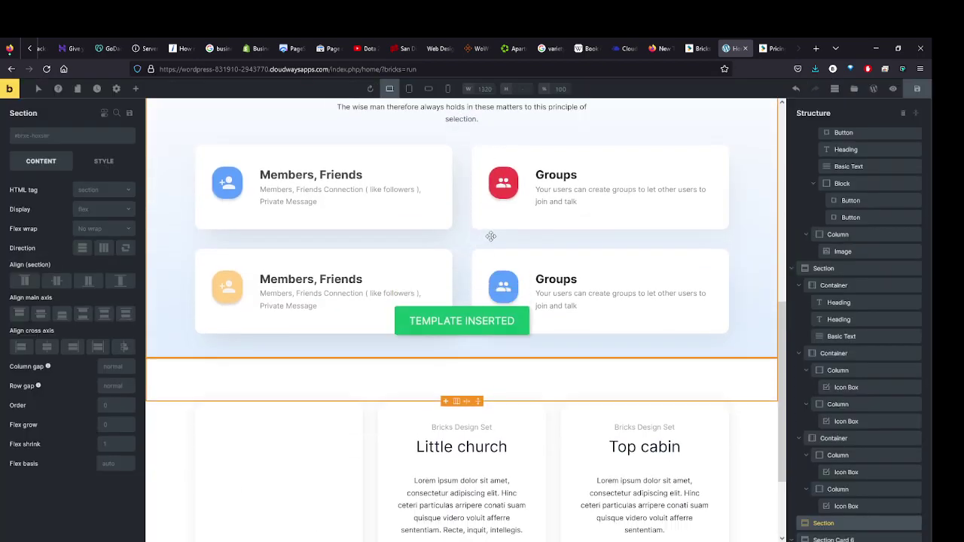
{"action": "scroll", "coordinate": [500, 243], "scroll_direction": "down", "scroll_amount": 2}
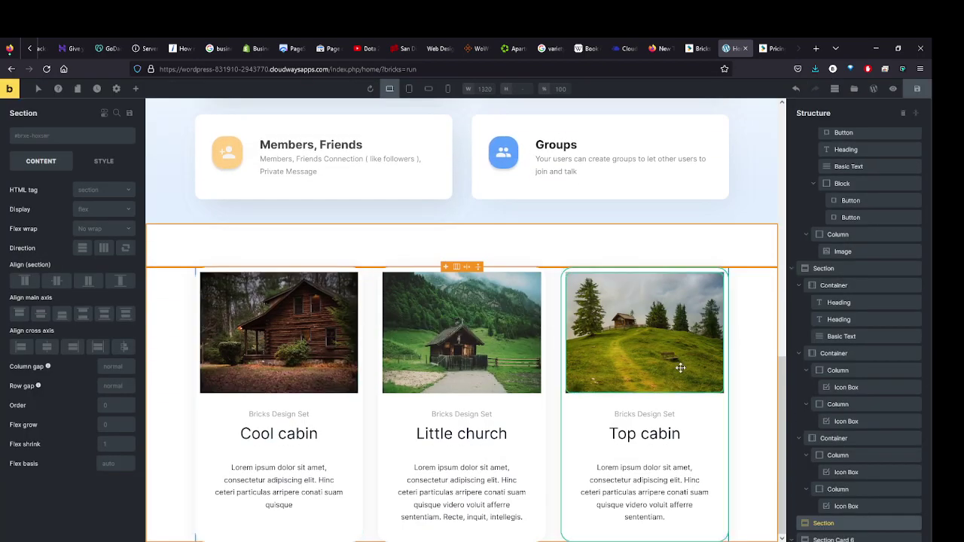
{"action": "left_click", "coordinate": [280, 327]}
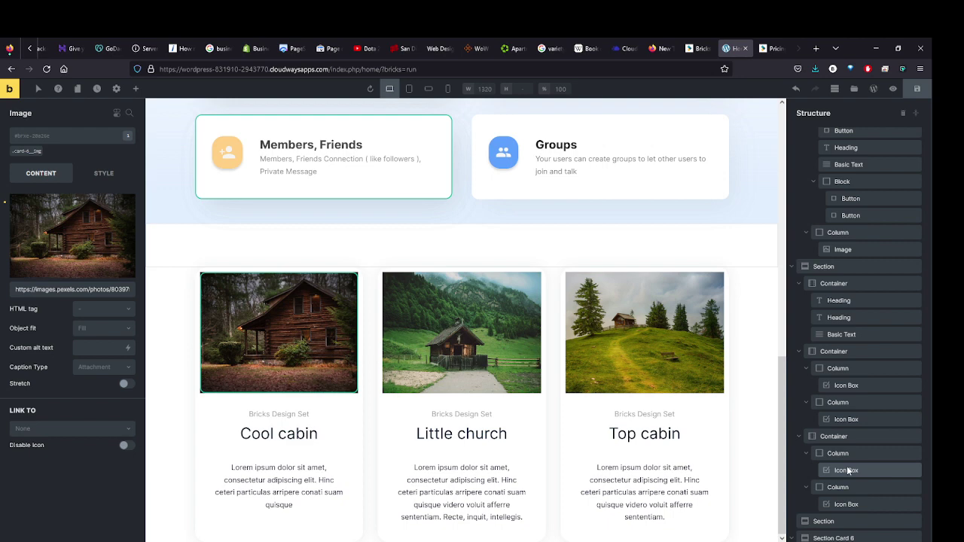
{"action": "left_click", "coordinate": [848, 441]}
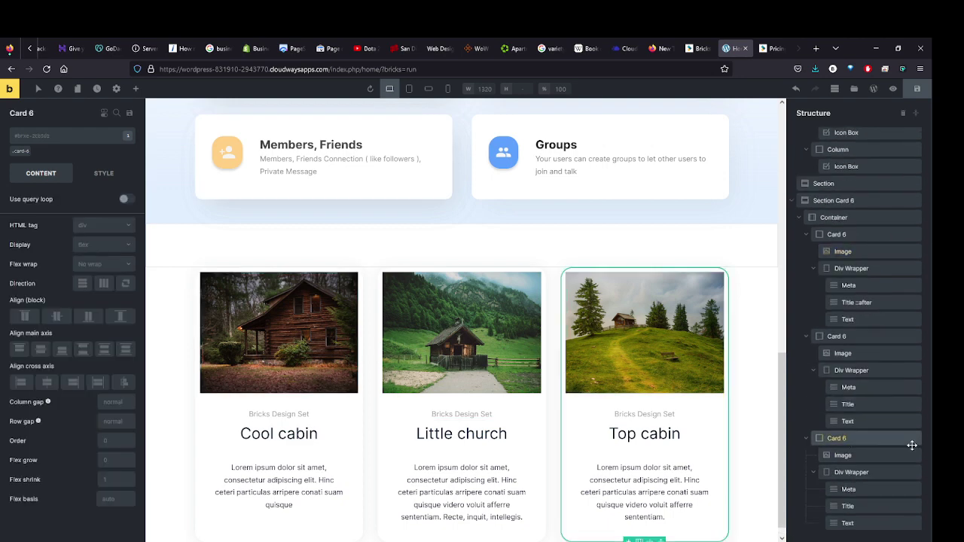
{"action": "left_click", "coordinate": [843, 455]}
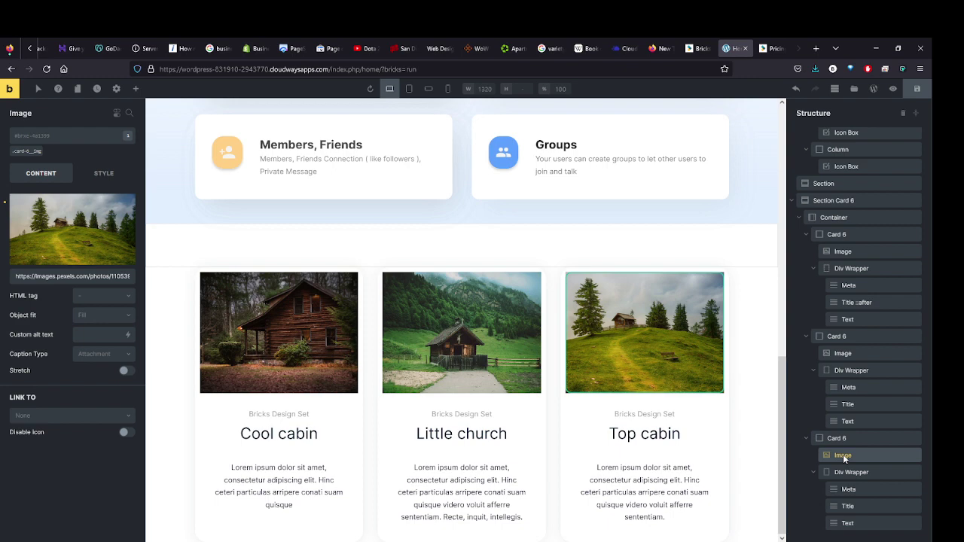
{"action": "left_click", "coordinate": [849, 472]}
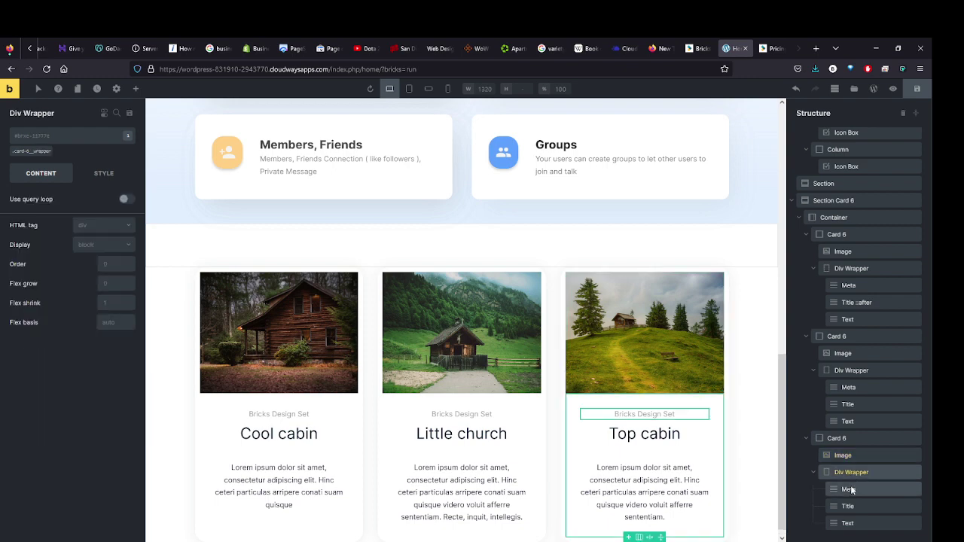
{"action": "left_click", "coordinate": [850, 490]}
{"action": "left_click", "coordinate": [848, 506]}
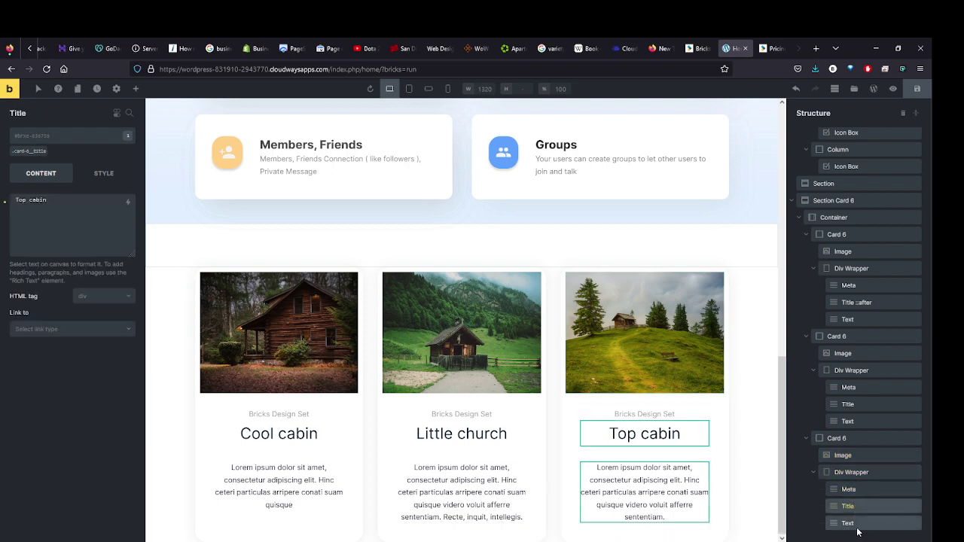
{"action": "left_click", "coordinate": [851, 523]}
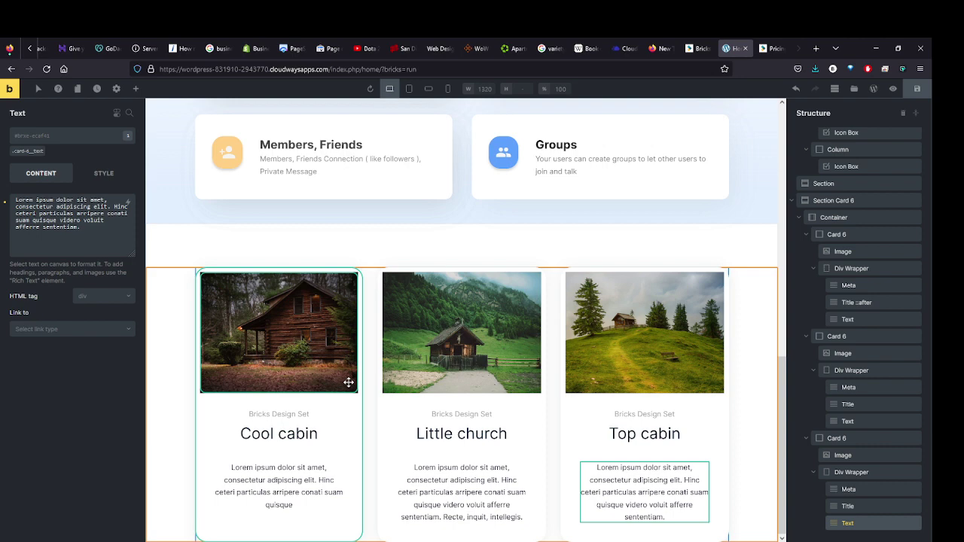
{"action": "left_click", "coordinate": [408, 89]}
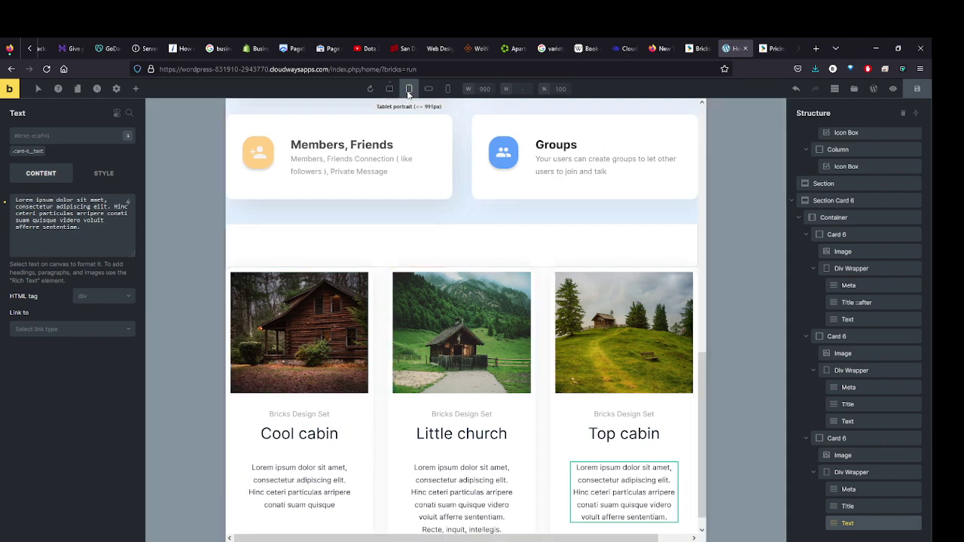
{"action": "left_click", "coordinate": [428, 89]}
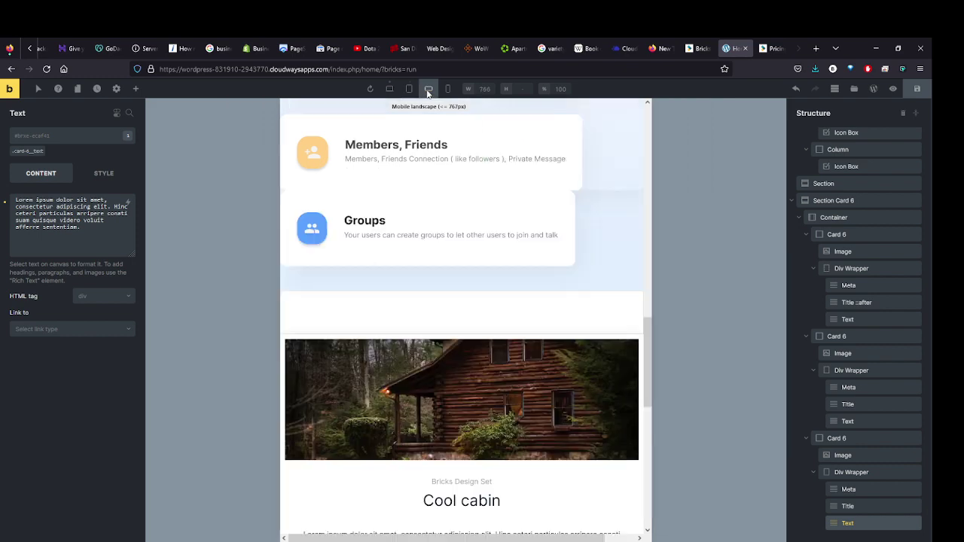
{"action": "scroll", "coordinate": [520, 314], "scroll_direction": "down", "scroll_amount": 5}
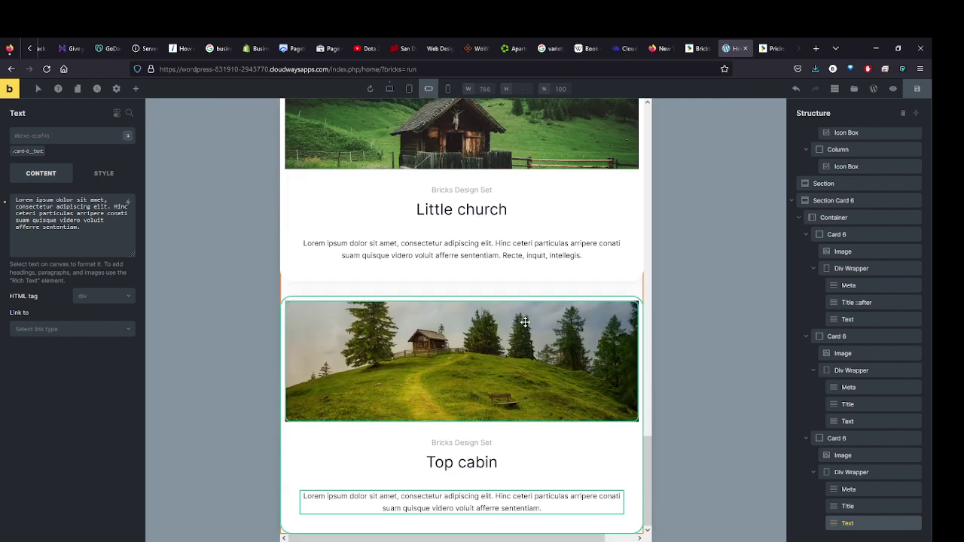
{"action": "scroll", "coordinate": [521, 323], "scroll_direction": "up", "scroll_amount": 6}
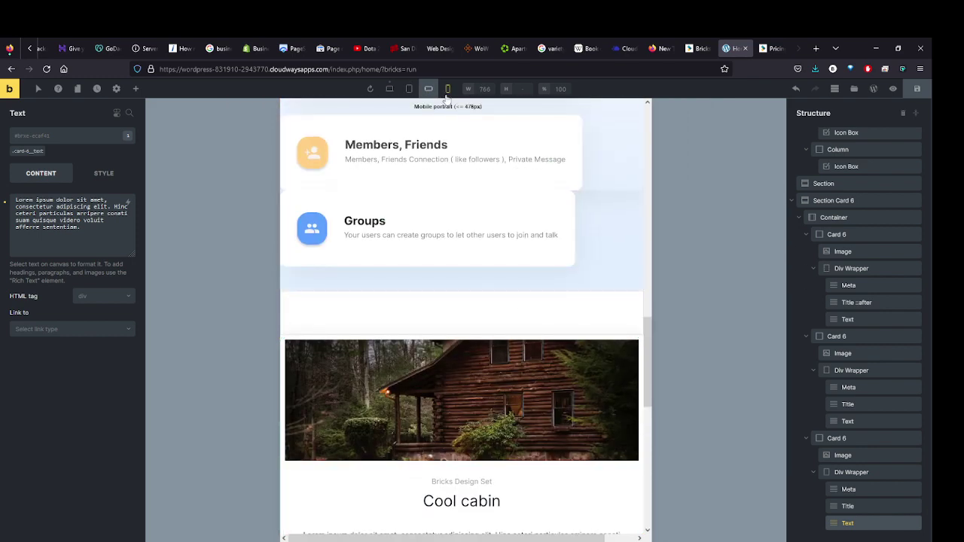
{"action": "left_click", "coordinate": [447, 89]}
{"action": "scroll", "coordinate": [518, 385], "scroll_direction": "down", "scroll_amount": 5}
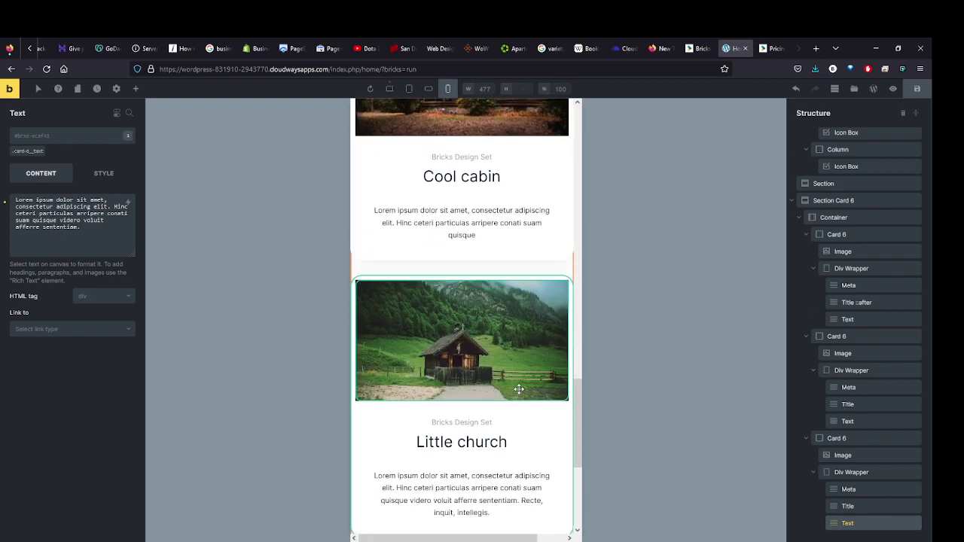
{"action": "scroll", "coordinate": [519, 389], "scroll_direction": "down", "scroll_amount": 1}
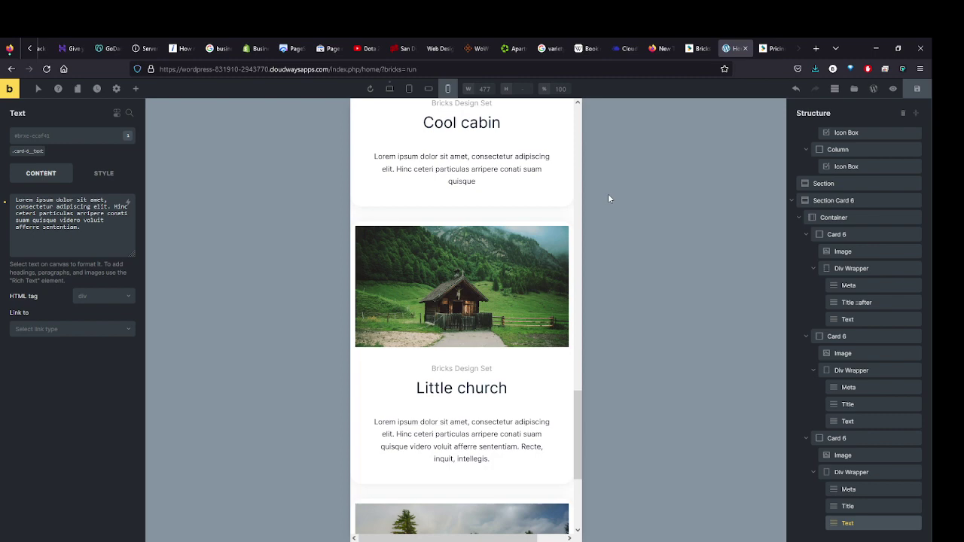
{"action": "scroll", "coordinate": [508, 367], "scroll_direction": "up", "scroll_amount": 10}
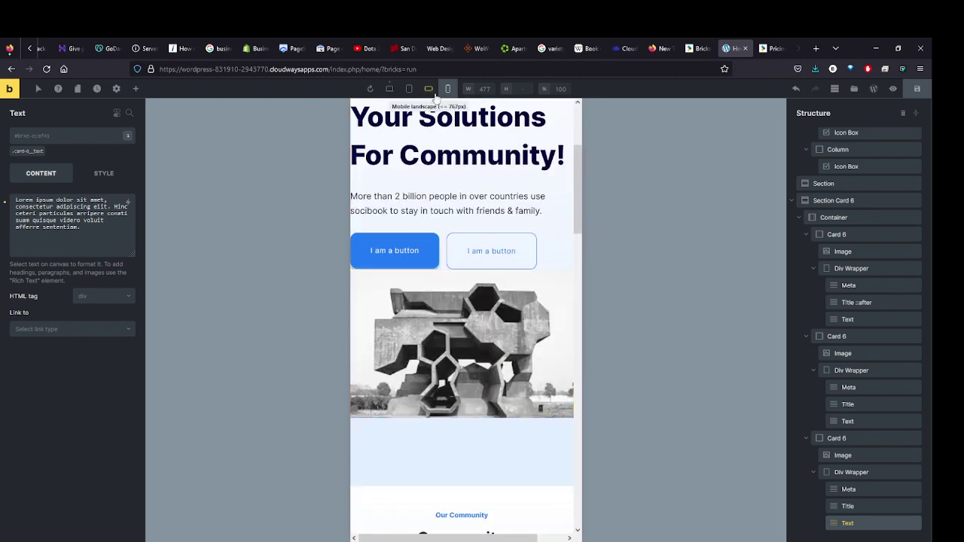
{"action": "left_click", "coordinate": [389, 89]}
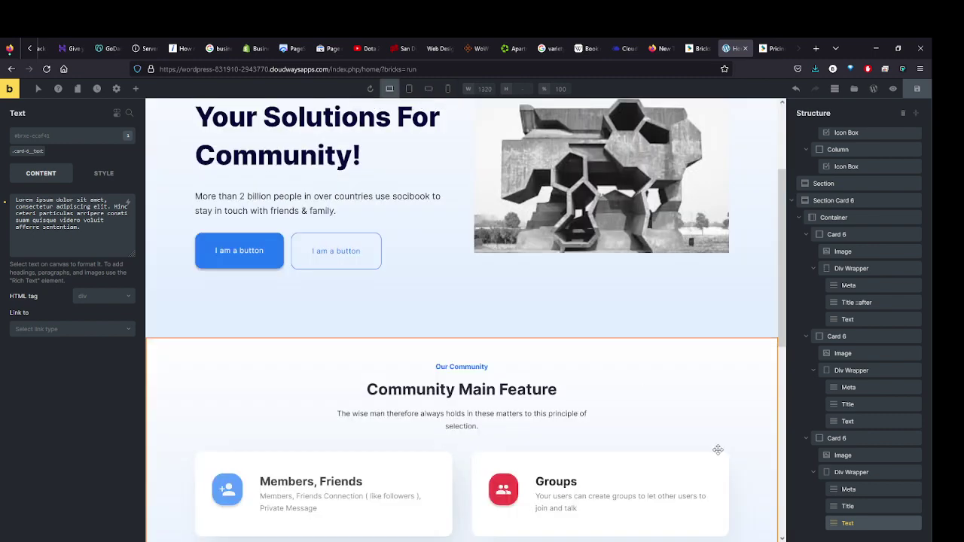
{"action": "scroll", "coordinate": [617, 395], "scroll_direction": "down", "scroll_amount": 5}
{"action": "scroll", "coordinate": [617, 395], "scroll_direction": "down", "scroll_amount": 1}
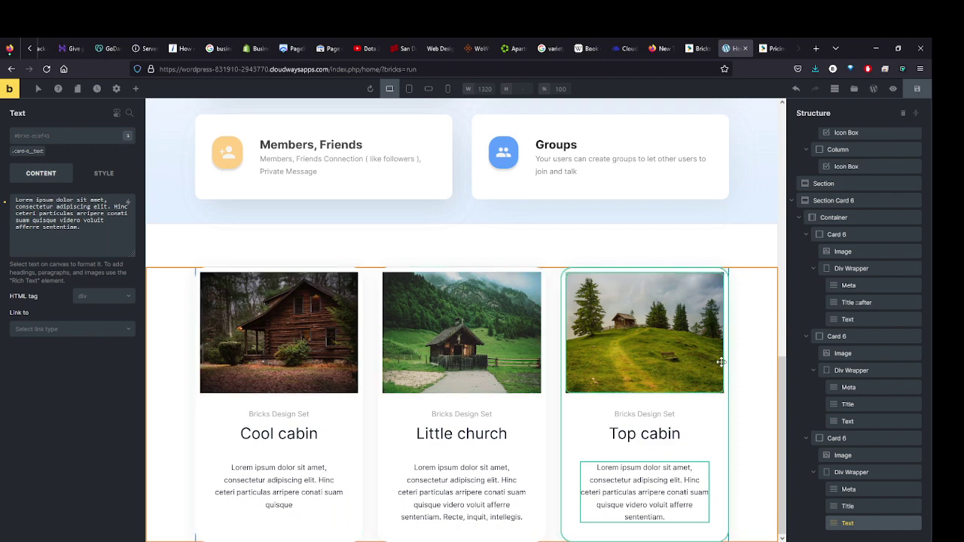
- Add a new empty Section with Container below the cabin cards and select it
{"action": "left_click", "coordinate": [135, 89]}
{"action": "left_click_drag", "start_coordinate": [36, 172], "coordinate": [842, 523]}
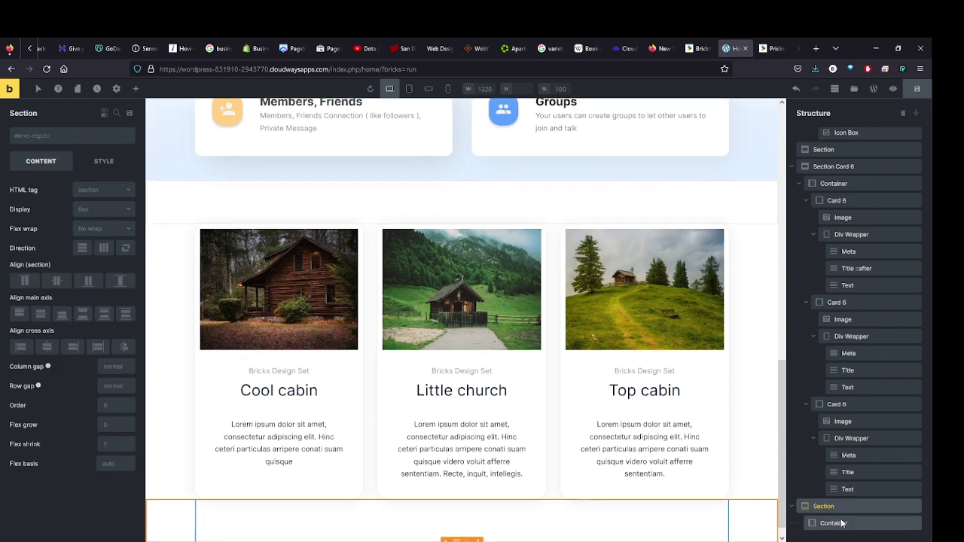
{"action": "left_click", "coordinate": [842, 523]}
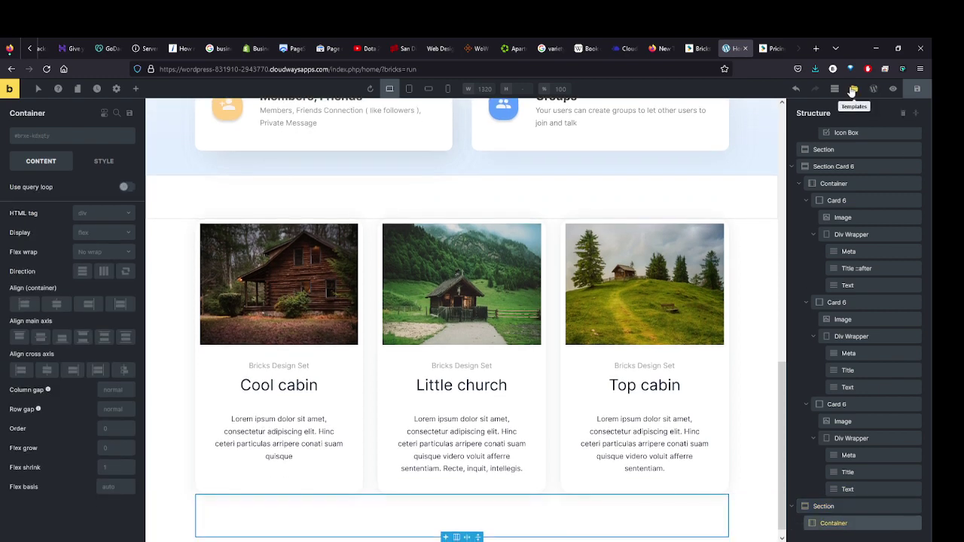
- Insert the Content 6 template from the Remote Templates library
{"action": "left_click", "coordinate": [852, 90]}
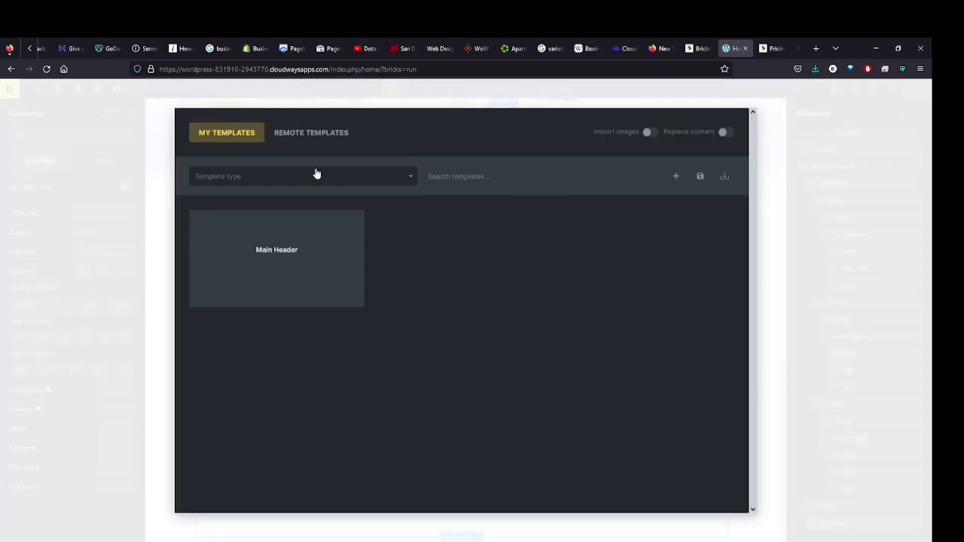
{"action": "left_click", "coordinate": [286, 134]}
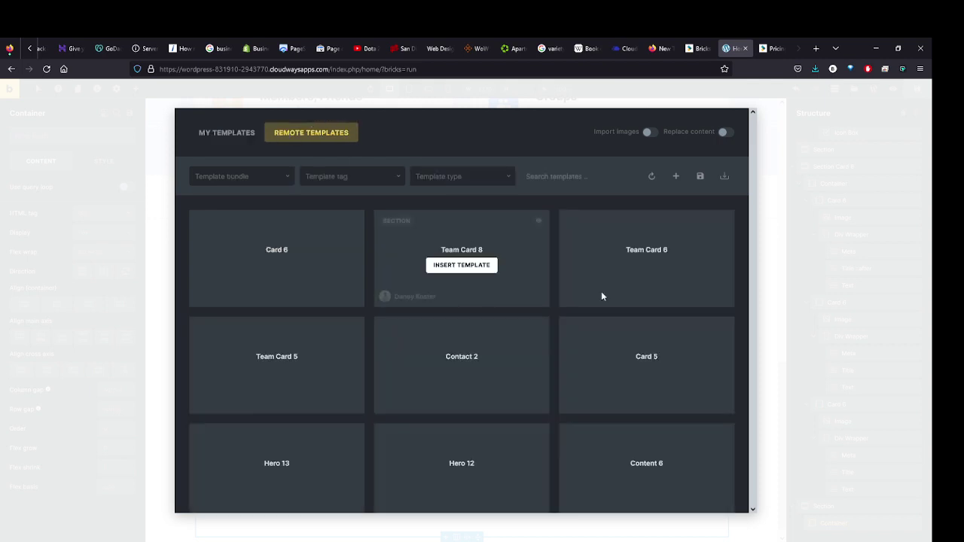
{"action": "scroll", "coordinate": [751, 379], "scroll_direction": "down", "scroll_amount": 3}
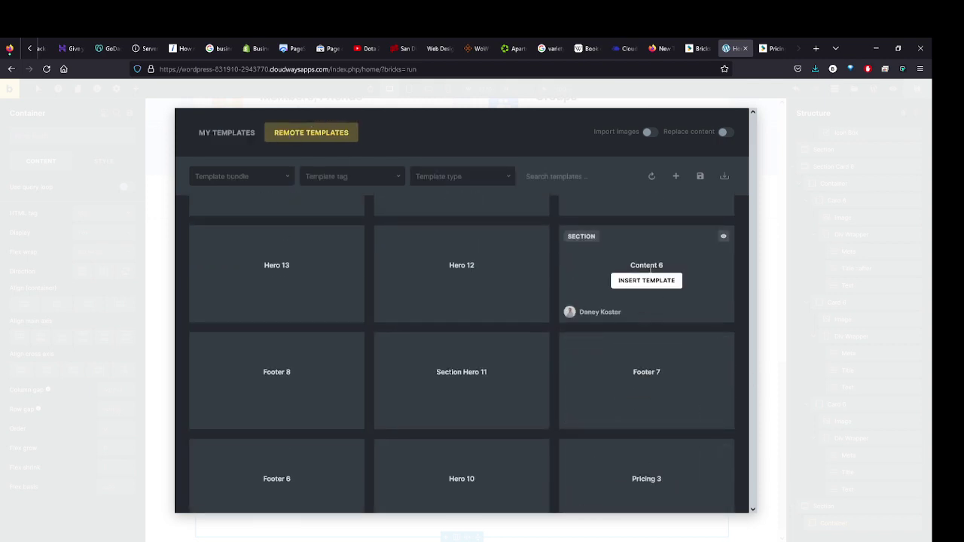
{"action": "left_click", "coordinate": [644, 279]}
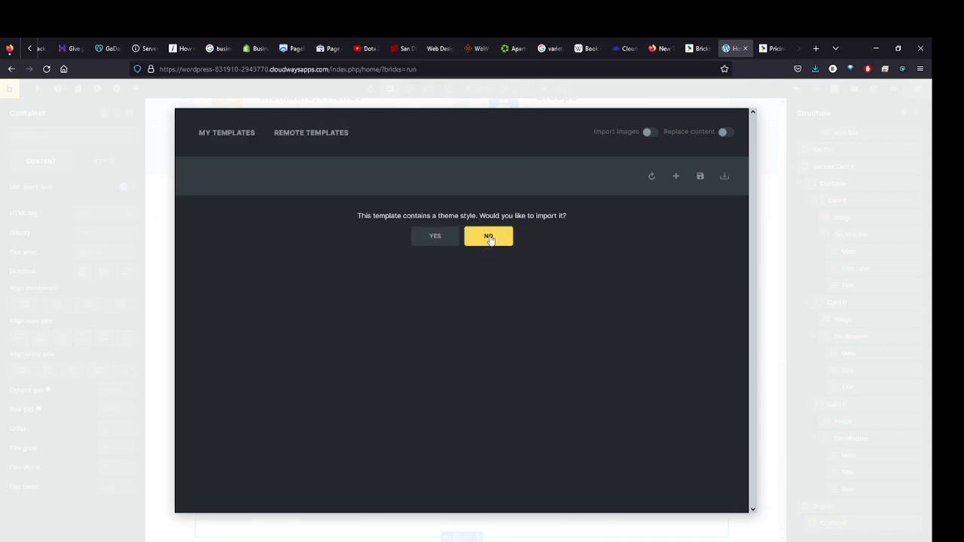
{"action": "left_click", "coordinate": [488, 236]}
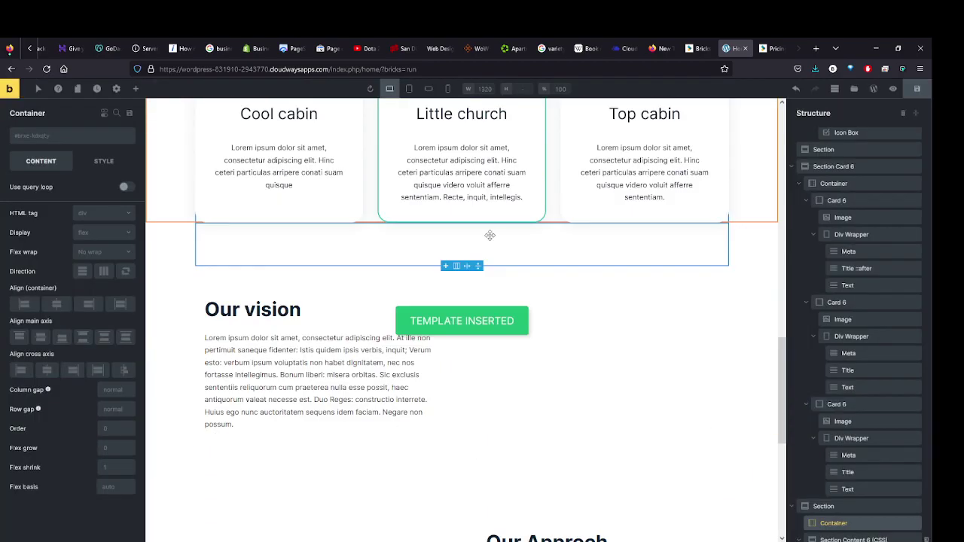
{"action": "scroll", "coordinate": [378, 393], "scroll_direction": "up", "scroll_amount": 2}
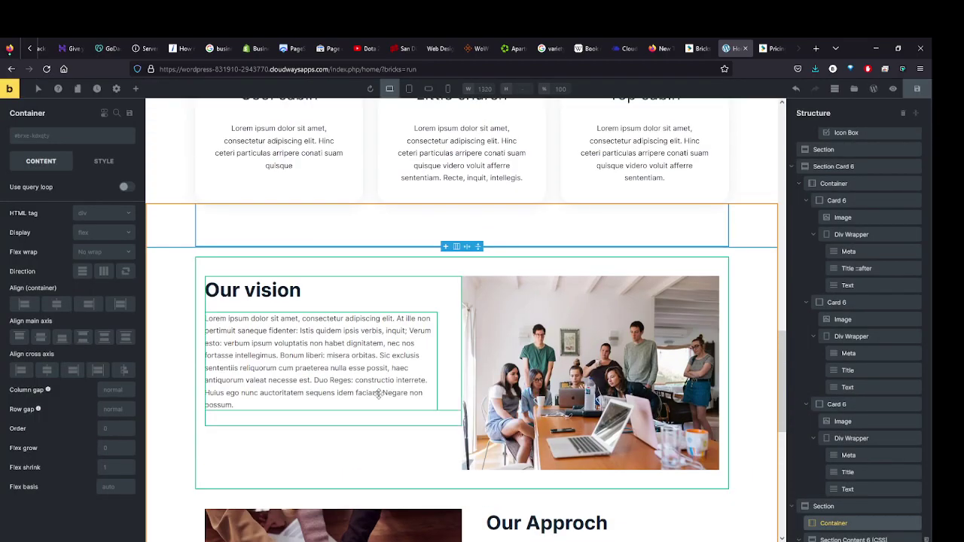
{"action": "left_click", "coordinate": [300, 360]}
{"action": "left_click", "coordinate": [258, 294]}
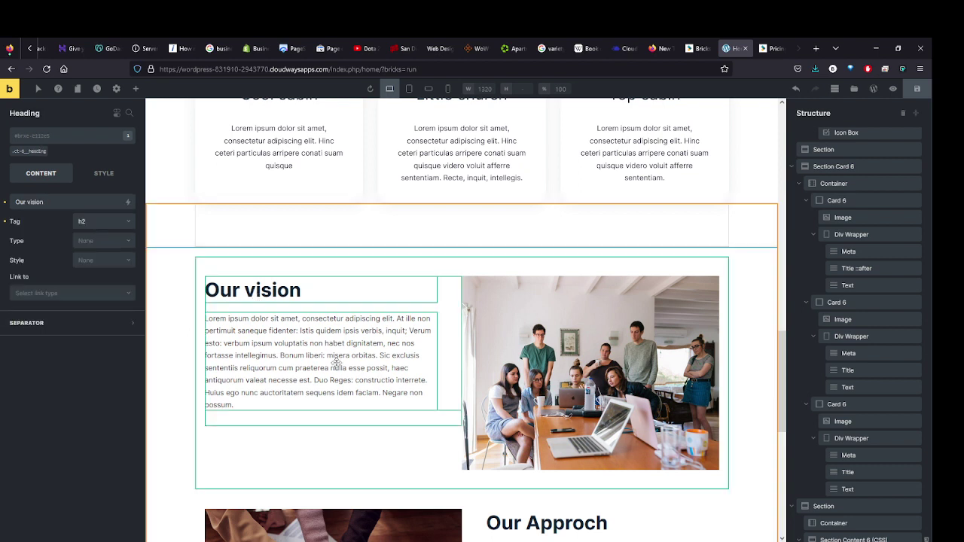
{"action": "left_click", "coordinate": [564, 333]}
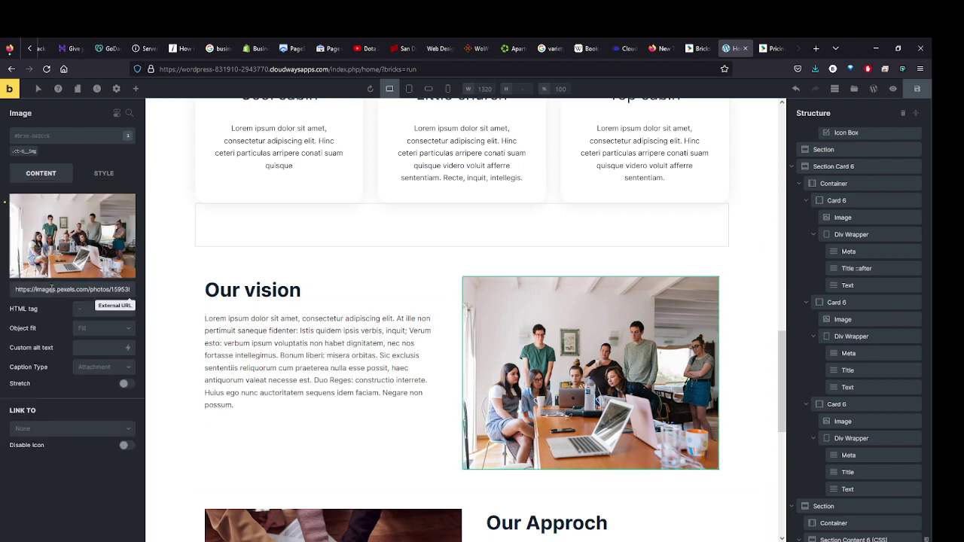
{"action": "left_click_drag", "start_coordinate": [30, 289], "coordinate": [84, 290]}
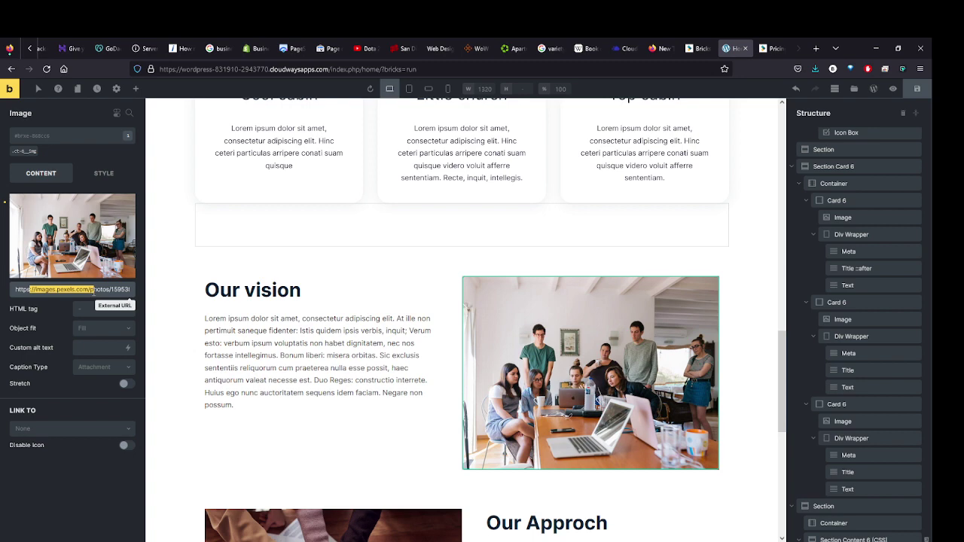
{"action": "scroll", "coordinate": [407, 226], "scroll_direction": "down", "scroll_amount": 5}
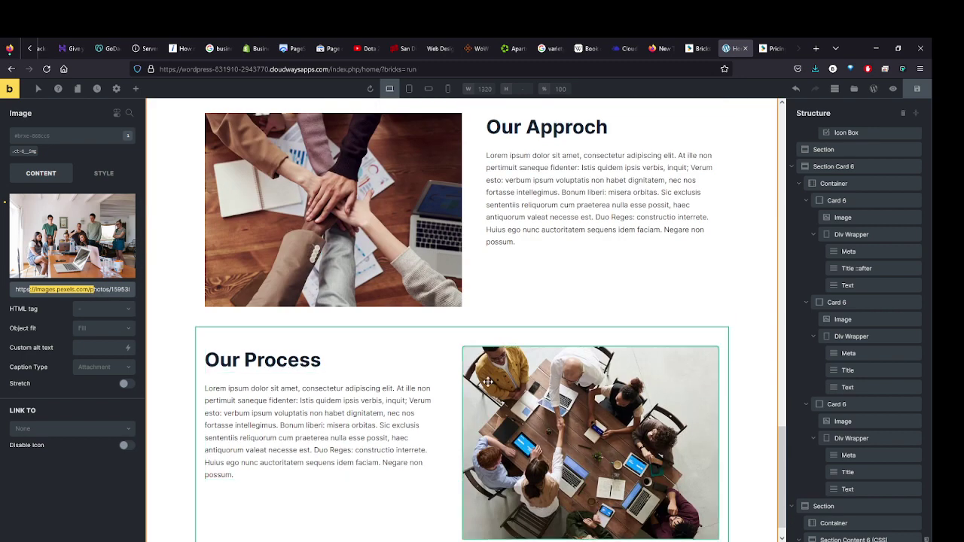
- Preview the page at tablet portrait, mobile landscape and mobile portrait widths, then return to desktop
{"action": "left_click", "coordinate": [407, 90]}
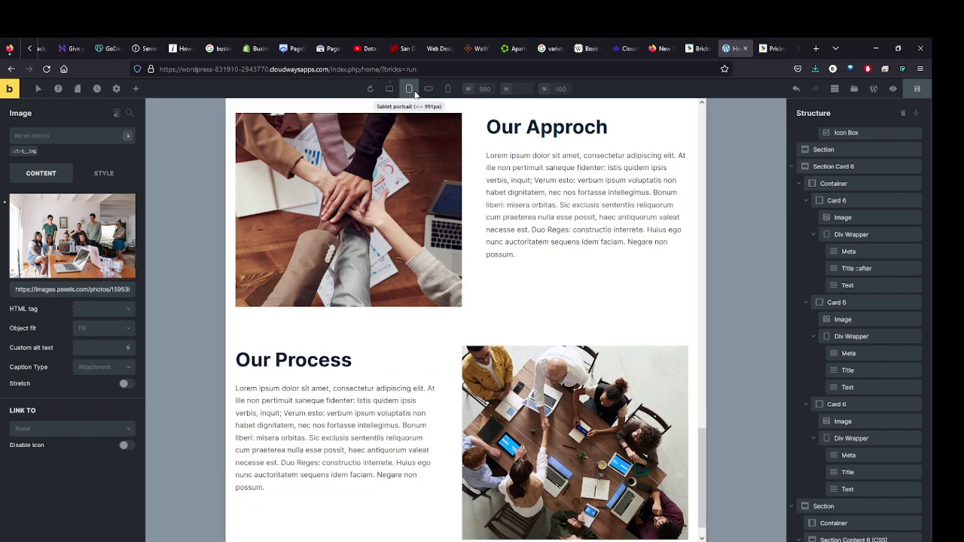
{"action": "left_click", "coordinate": [428, 89]}
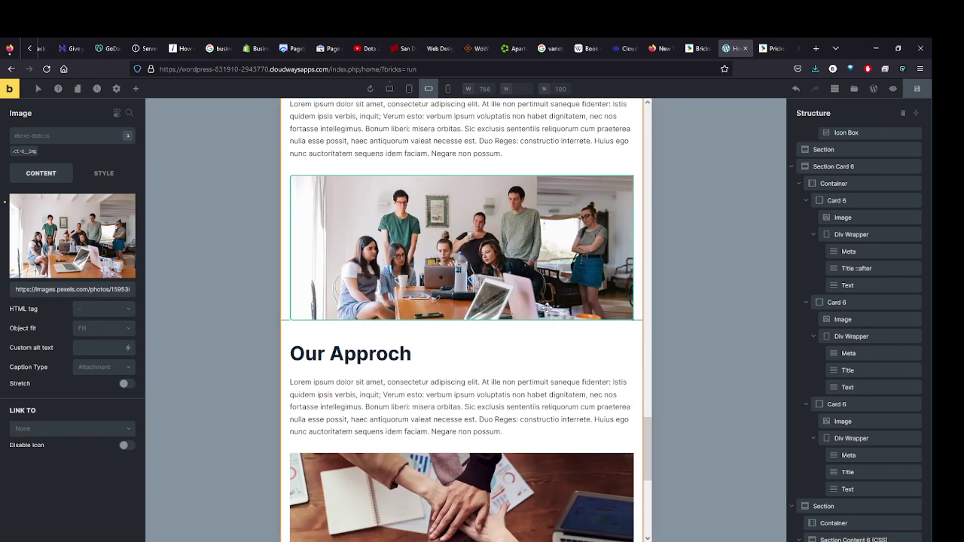
{"action": "left_click", "coordinate": [448, 88]}
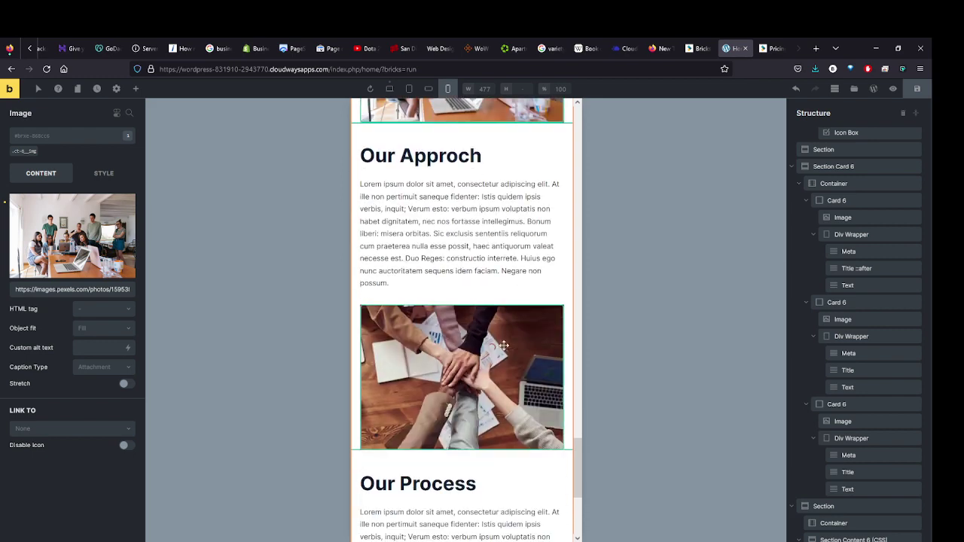
{"action": "scroll", "coordinate": [409, 291], "scroll_direction": "down", "scroll_amount": 3}
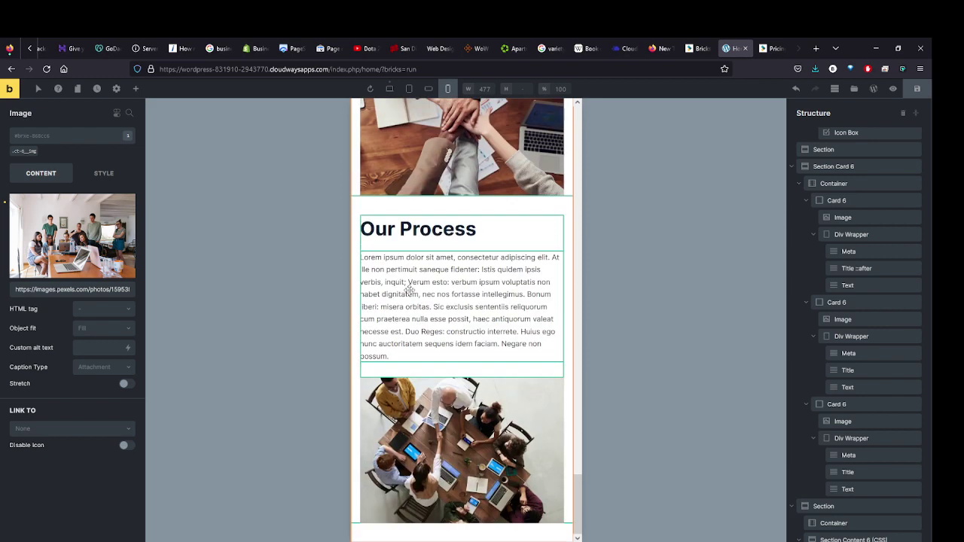
{"action": "scroll", "coordinate": [425, 317], "scroll_direction": "up", "scroll_amount": 10}
{"action": "left_click", "coordinate": [390, 88]}
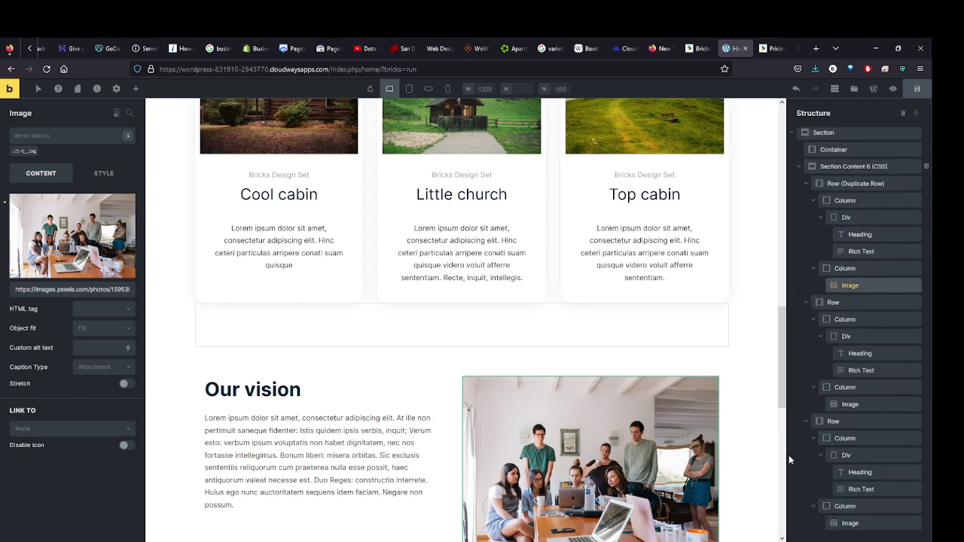
{"action": "left_click", "coordinate": [769, 49]}
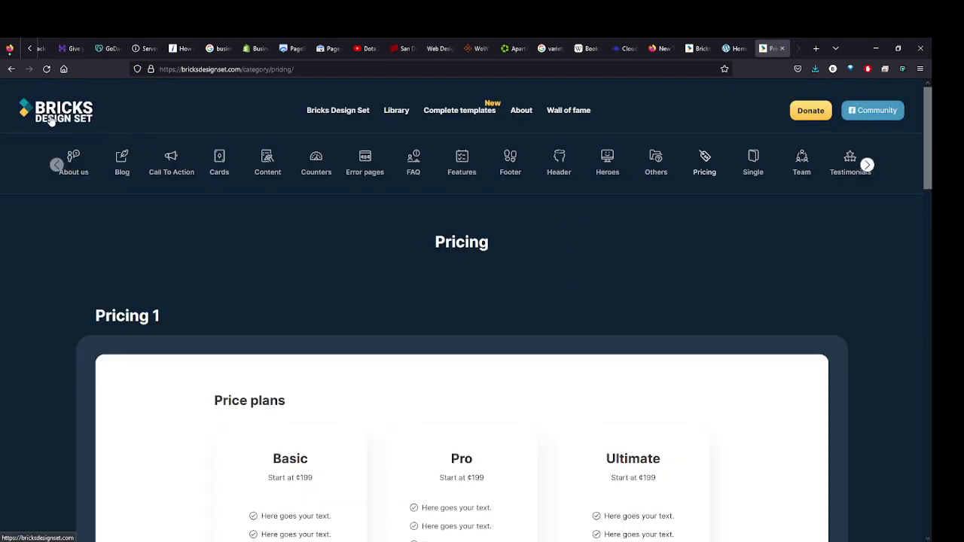
- Browse the Bricks Design Set home page and Header templates, then return to the builder
{"action": "scroll", "coordinate": [429, 203], "scroll_direction": "down", "scroll_amount": 15}
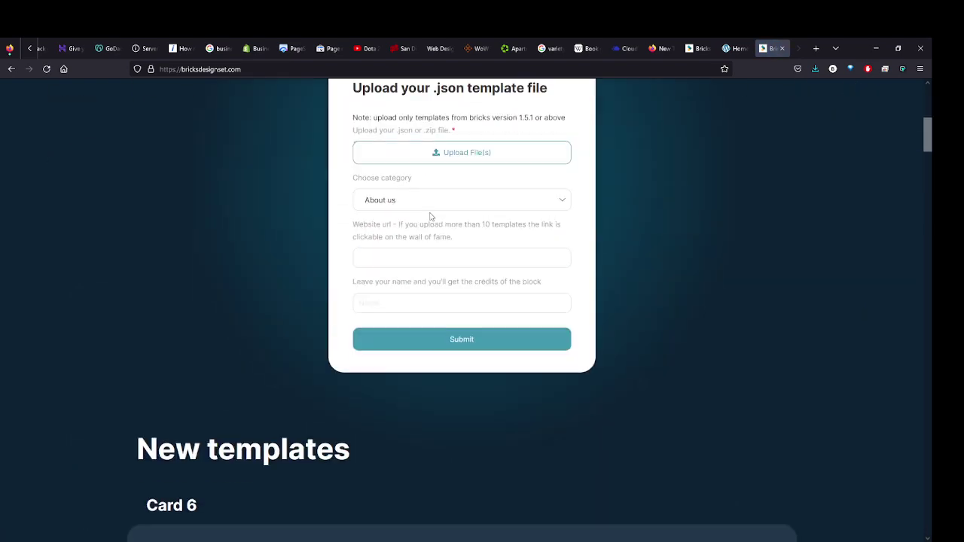
{"action": "scroll", "coordinate": [431, 219], "scroll_direction": "down", "scroll_amount": 20}
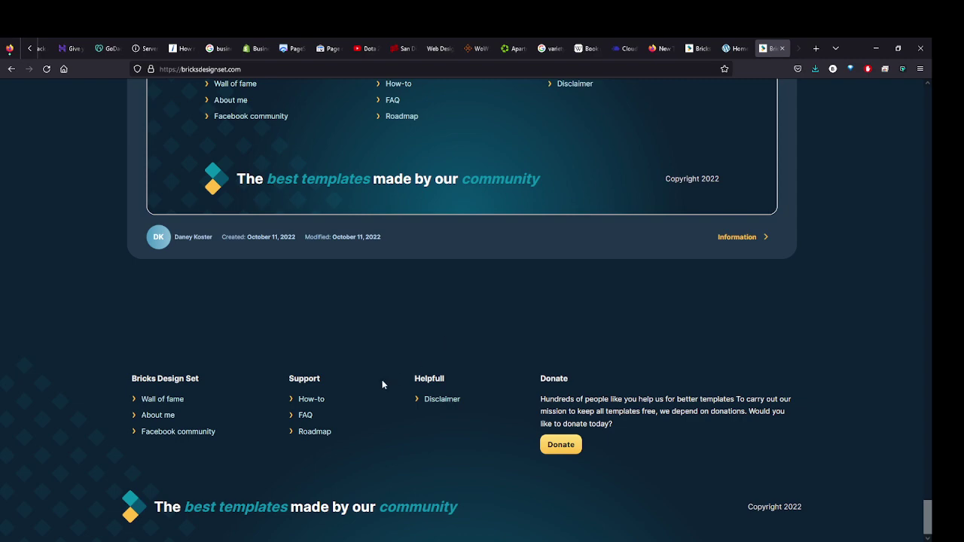
{"action": "key", "text": "Home"}
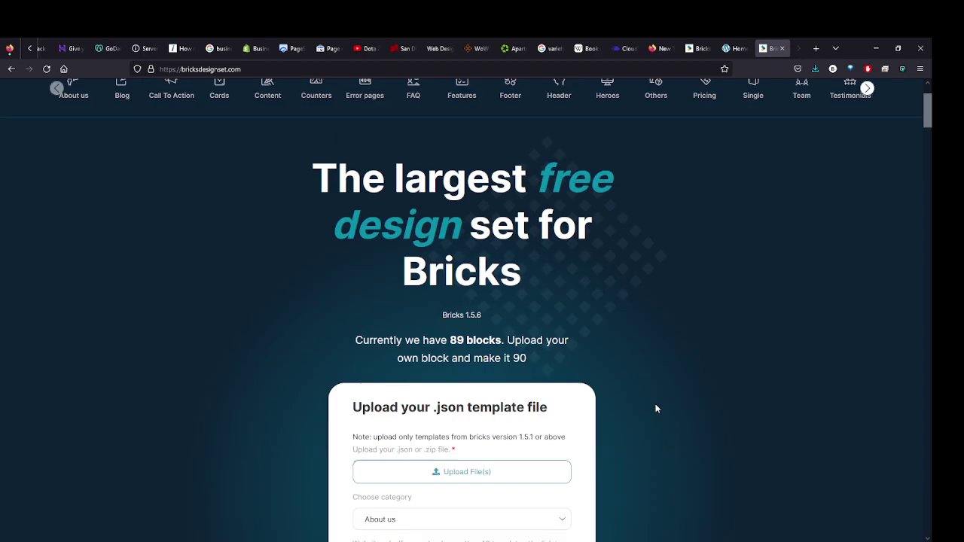
{"action": "left_click", "coordinate": [560, 157]}
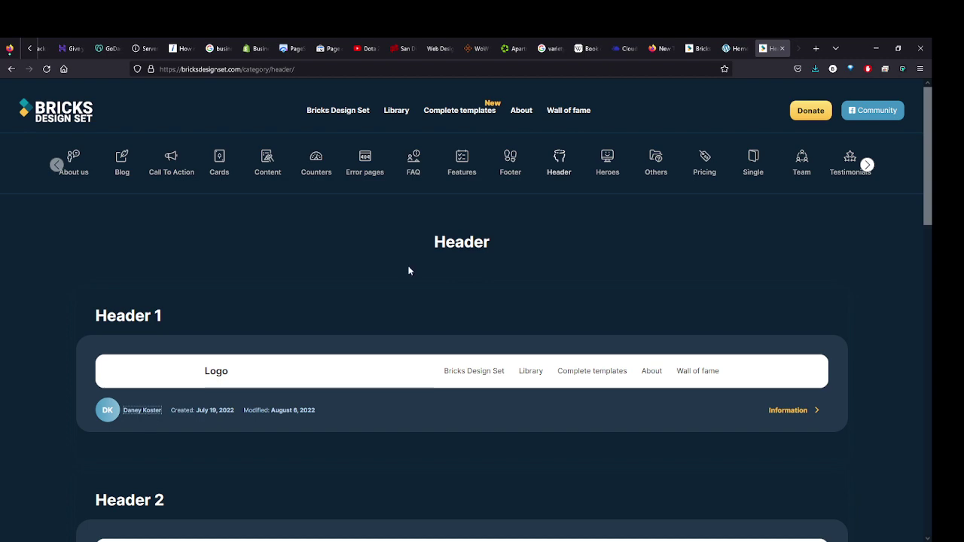
{"action": "scroll", "coordinate": [408, 271], "scroll_direction": "down", "scroll_amount": 10}
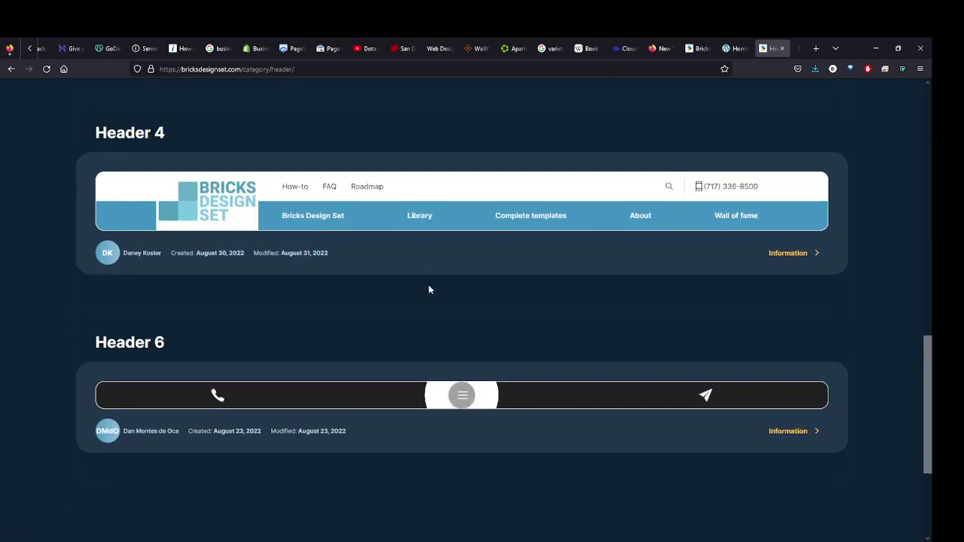
{"action": "scroll", "coordinate": [429, 288], "scroll_direction": "down", "scroll_amount": 3}
{"action": "scroll", "coordinate": [670, 343], "scroll_direction": "up", "scroll_amount": 10}
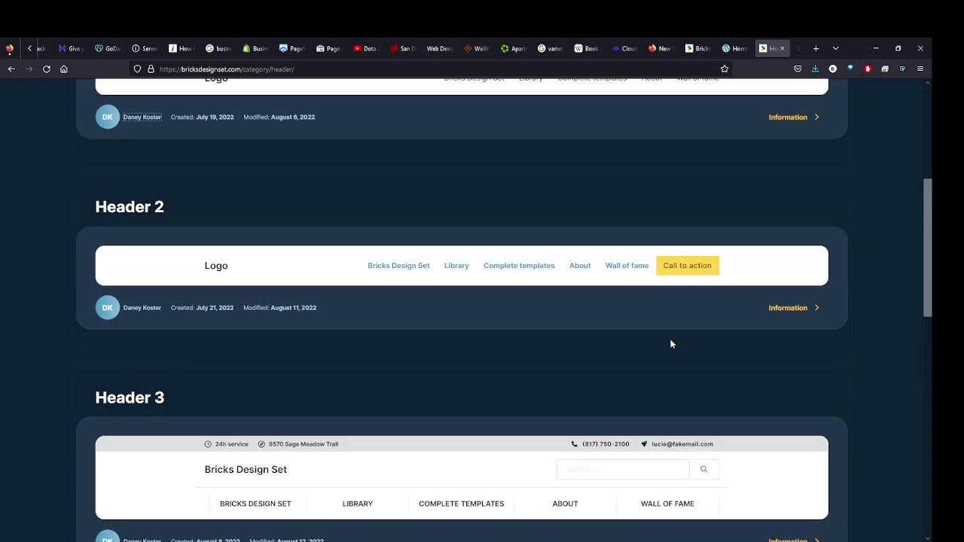
{"action": "scroll", "coordinate": [628, 336], "scroll_direction": "up", "scroll_amount": 5}
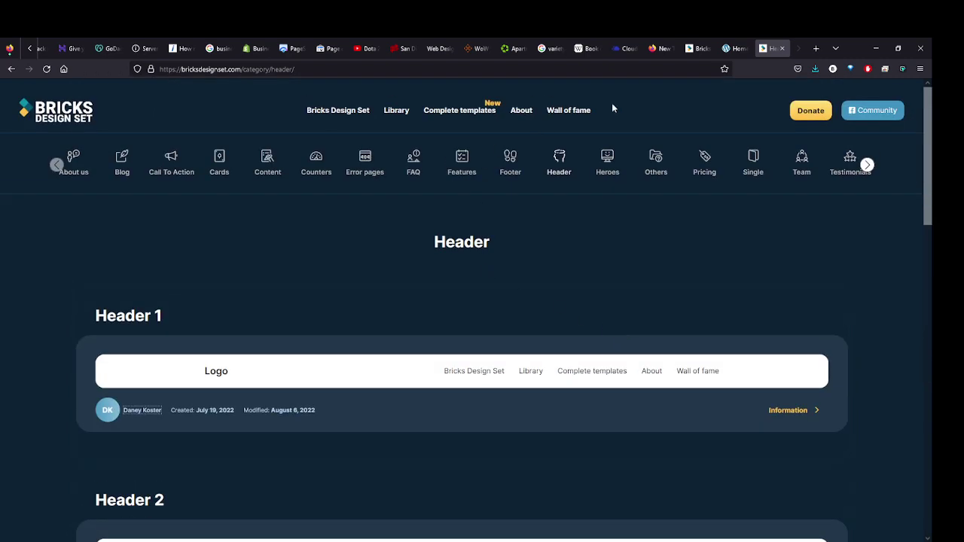
{"action": "left_click", "coordinate": [734, 48]}
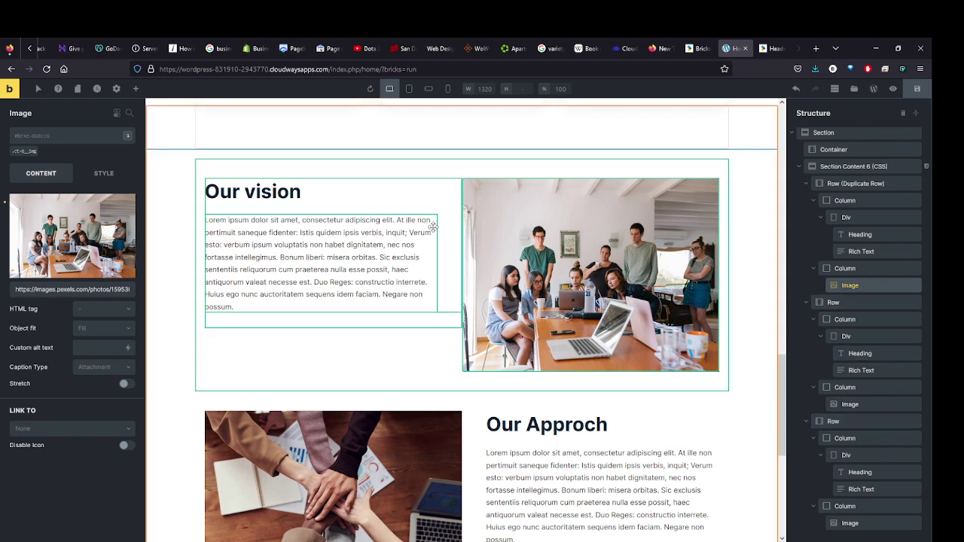
- Check the Our vision heading and its row, then save the home page
{"action": "left_click", "coordinate": [330, 192]}
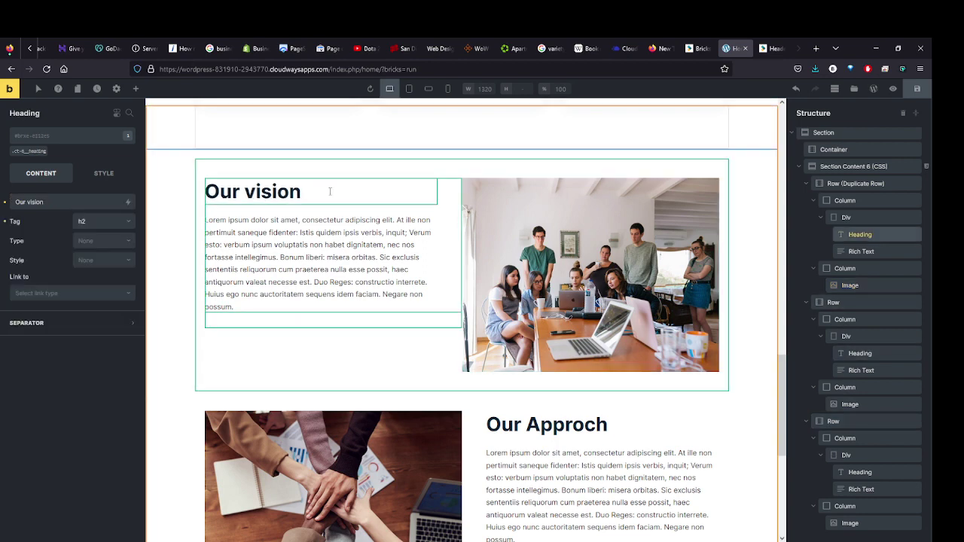
{"action": "left_click", "coordinate": [220, 167]}
{"action": "left_click", "coordinate": [208, 192]}
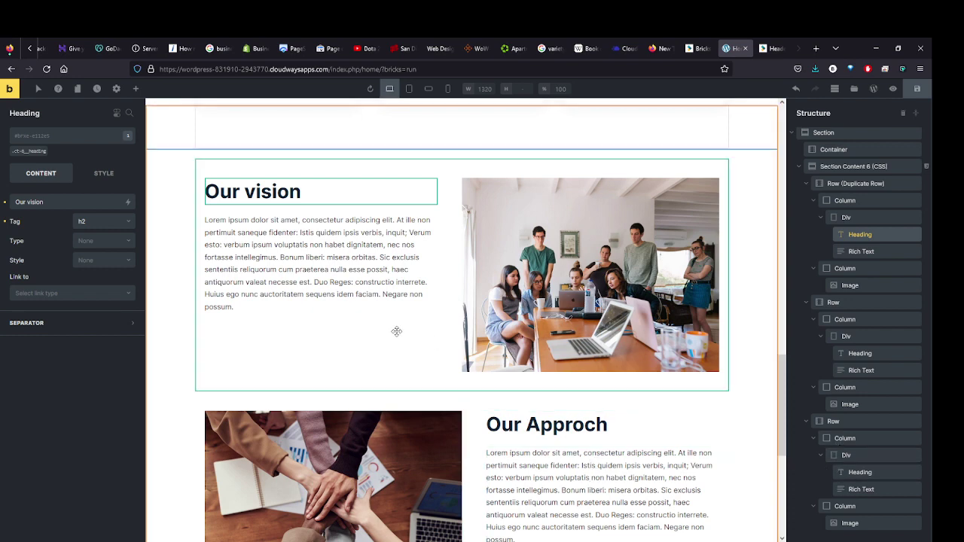
{"action": "left_click", "coordinate": [920, 89]}
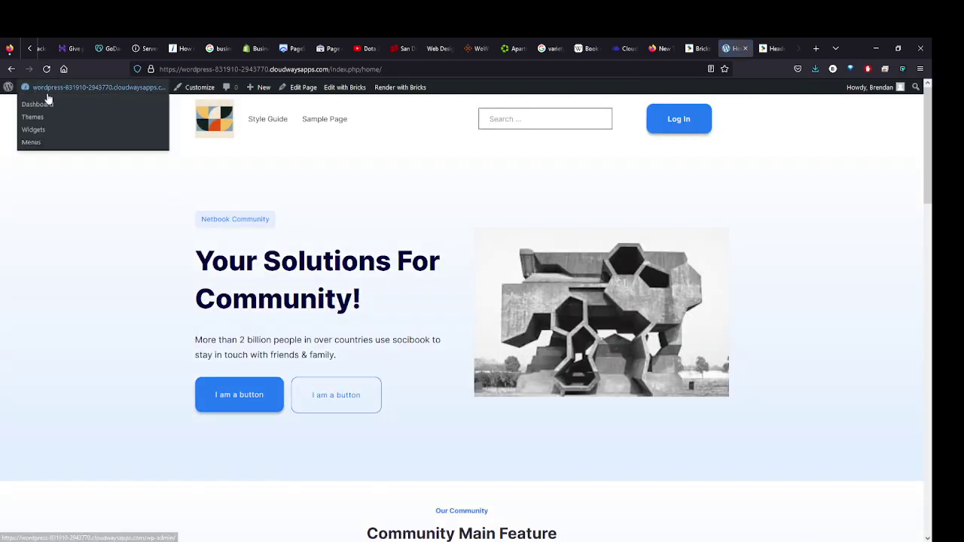
- Go from the dashboard to Bricks Settings and show the Templates tab
{"action": "left_click", "coordinate": [48, 107]}
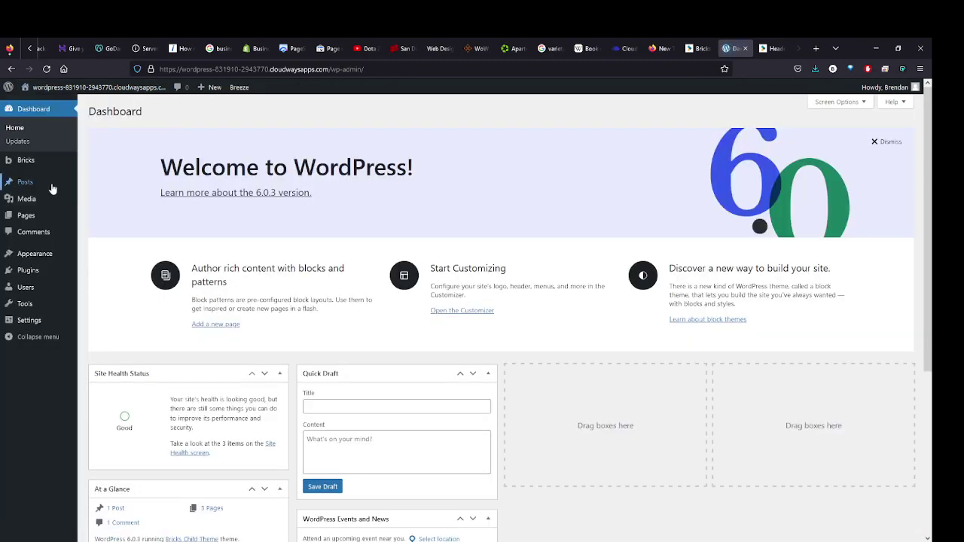
{"action": "left_click", "coordinate": [159, 158]}
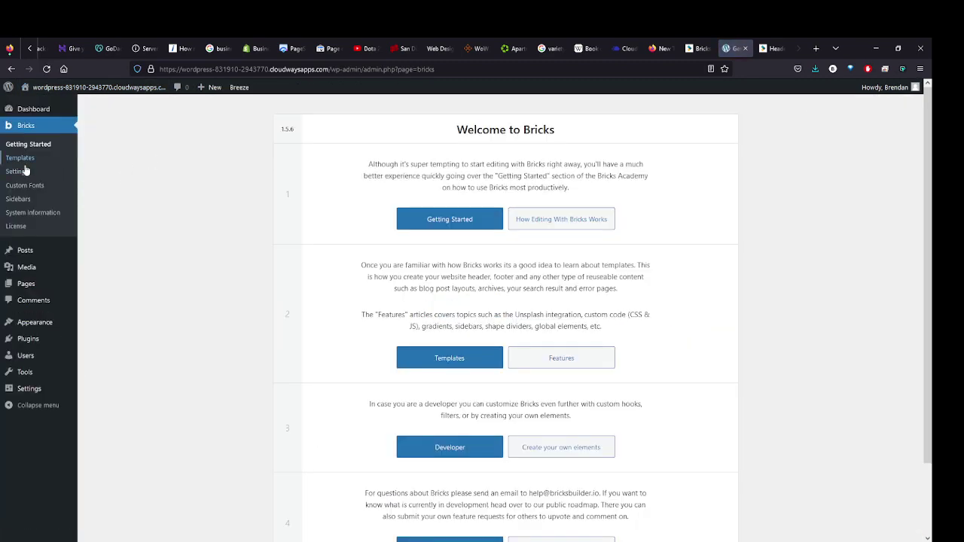
{"action": "left_click", "coordinate": [18, 173]}
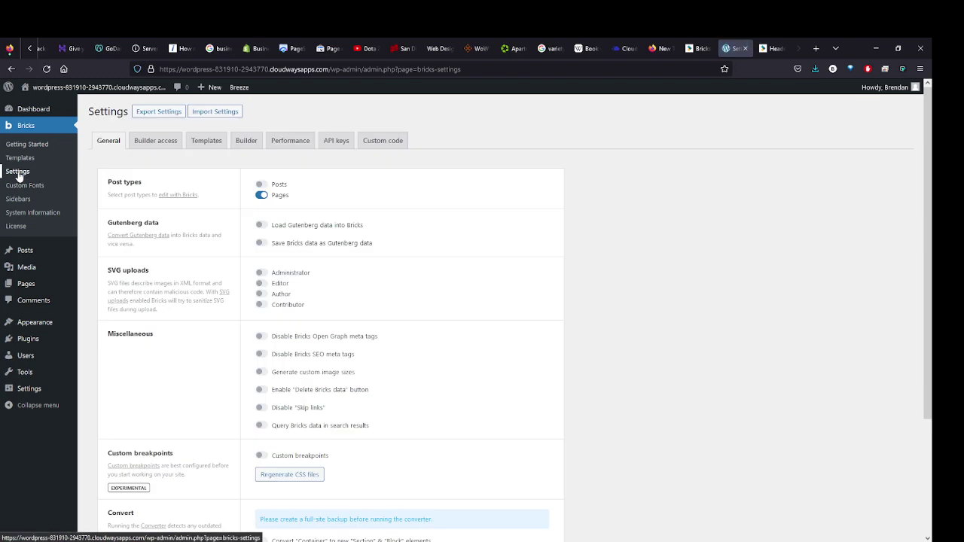
{"action": "left_click", "coordinate": [216, 143]}
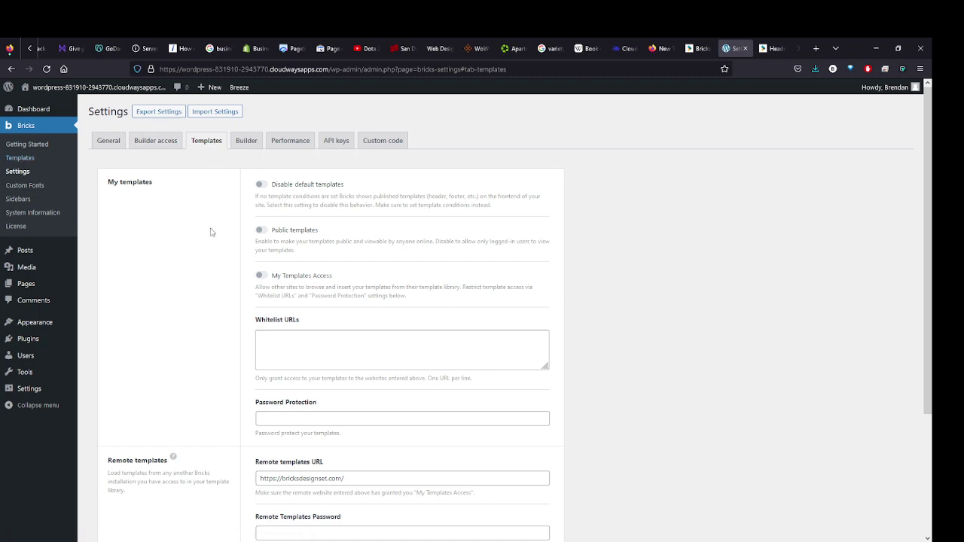
{"action": "scroll", "coordinate": [211, 232], "scroll_direction": "down", "scroll_amount": 3}
{"action": "scroll", "coordinate": [212, 212], "scroll_direction": "up", "scroll_amount": 3}
{"action": "scroll", "coordinate": [203, 218], "scroll_direction": "down", "scroll_amount": 3}
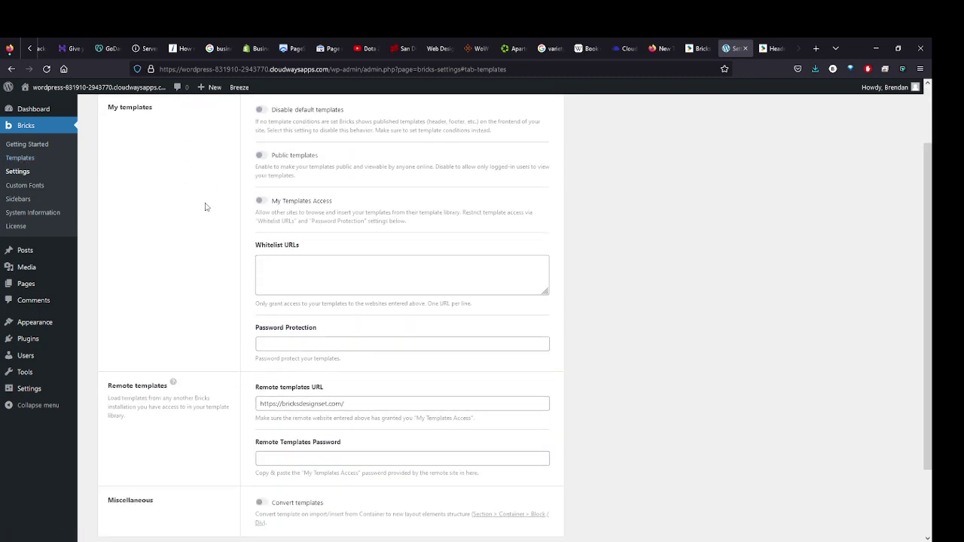
{"action": "scroll", "coordinate": [161, 151], "scroll_direction": "up", "scroll_amount": 3}
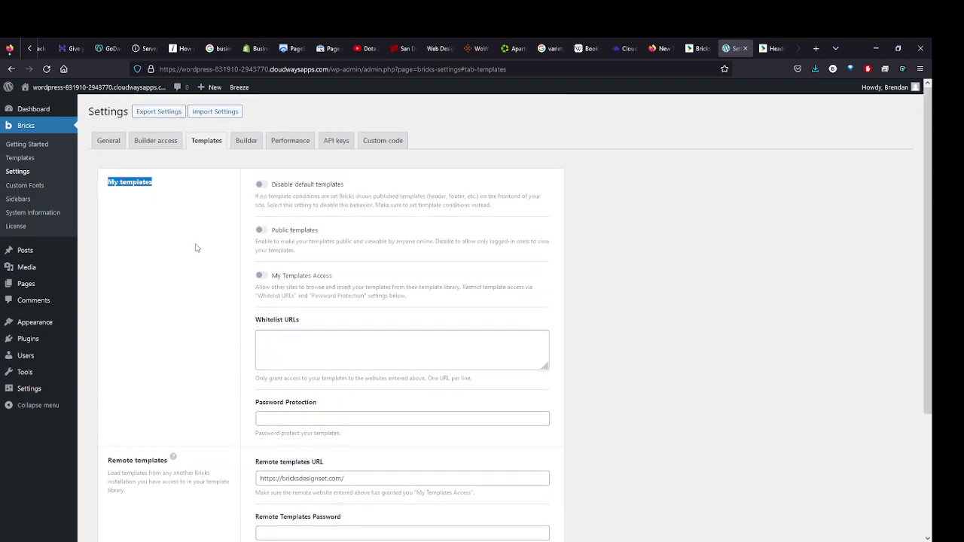
{"action": "left_click", "coordinate": [155, 190]}
{"action": "scroll", "coordinate": [151, 189], "scroll_direction": "down", "scroll_amount": 1}
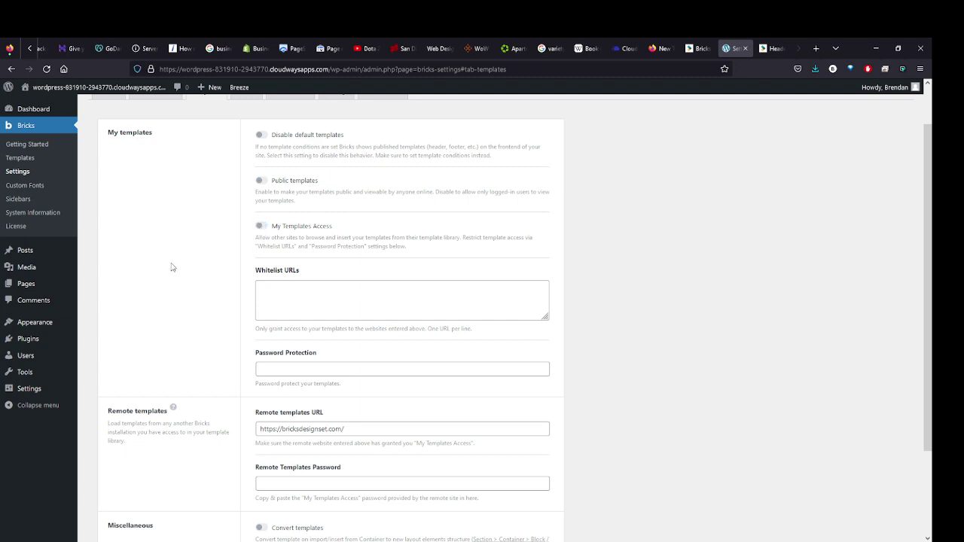
{"action": "scroll", "coordinate": [172, 268], "scroll_direction": "down", "scroll_amount": 2}
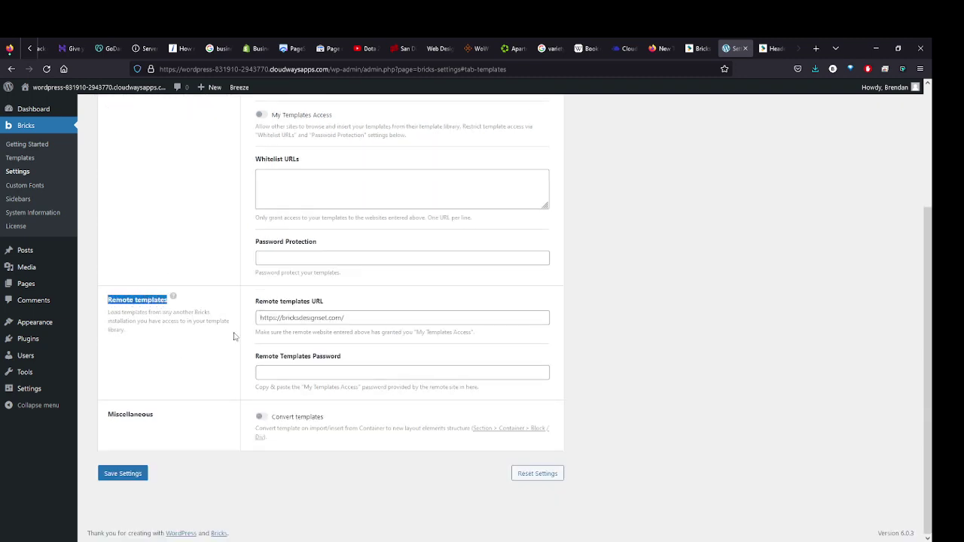
{"action": "left_click", "coordinate": [379, 317]}
{"action": "left_click_drag", "start_coordinate": [379, 316], "coordinate": [226, 318]}
{"action": "left_click", "coordinate": [296, 317]}
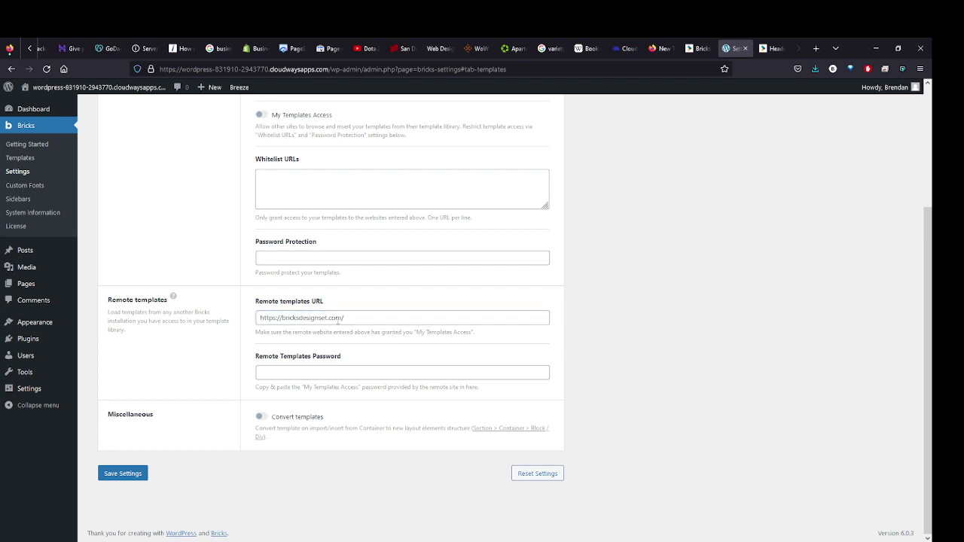
{"action": "left_click_drag", "start_coordinate": [362, 303], "coordinate": [225, 317]}
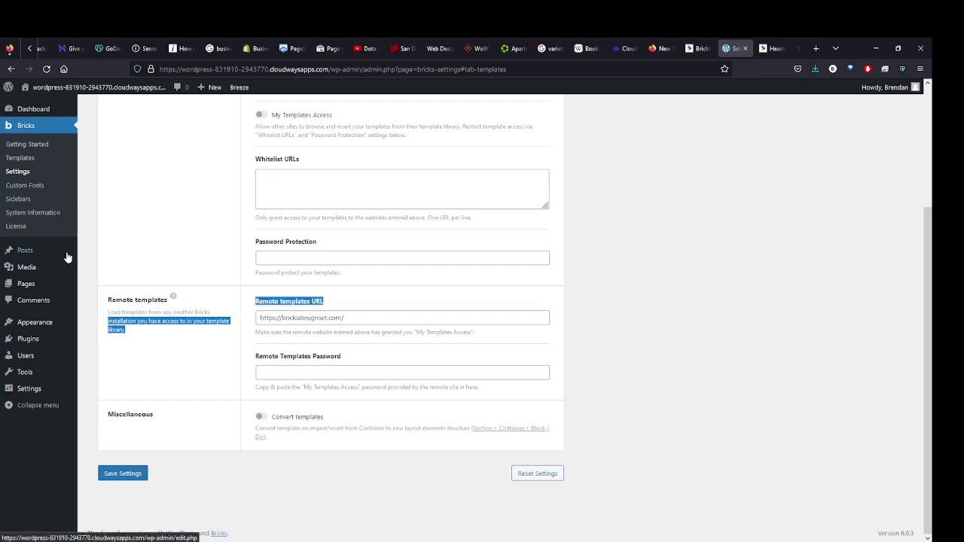
- Edit Home with Bricks and insert remote Team Card 8, declining theme style and colour palette
{"action": "mouse_move", "coordinate": [18, 286]}
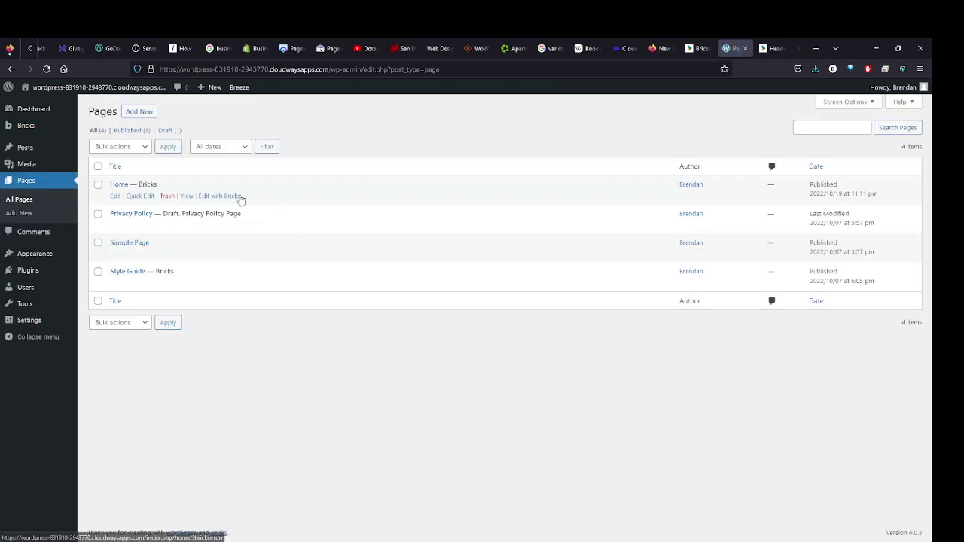
{"action": "left_click", "coordinate": [234, 196]}
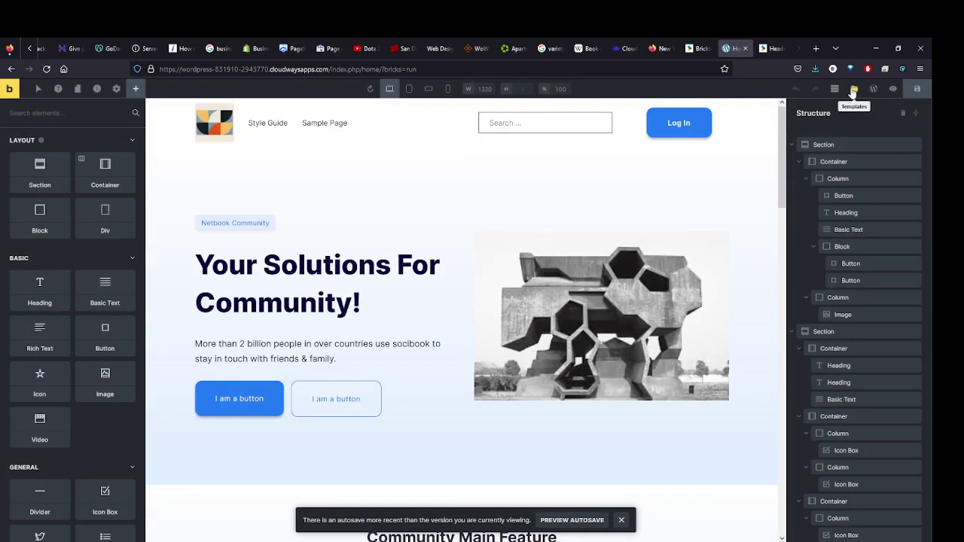
{"action": "left_click", "coordinate": [850, 90]}
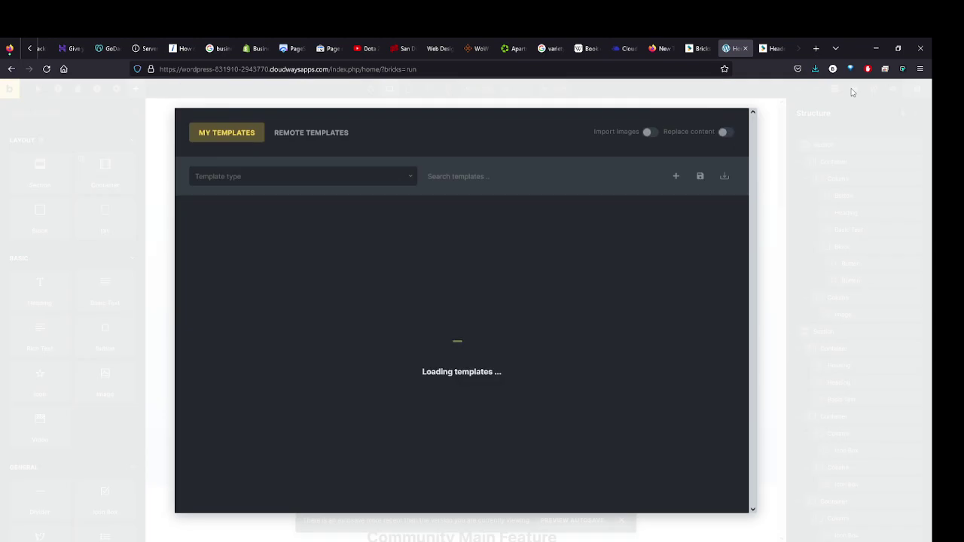
{"action": "left_click", "coordinate": [301, 134]}
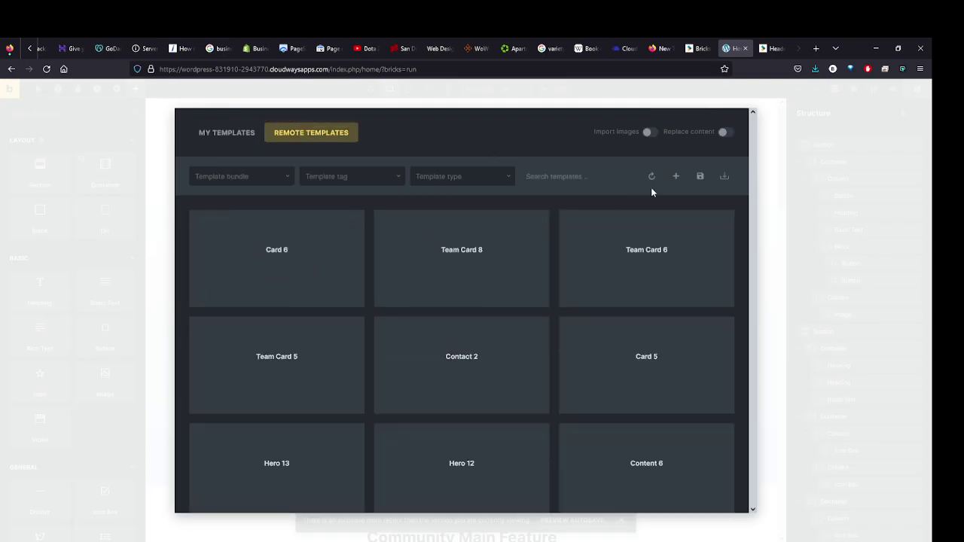
{"action": "left_click", "coordinate": [467, 268]}
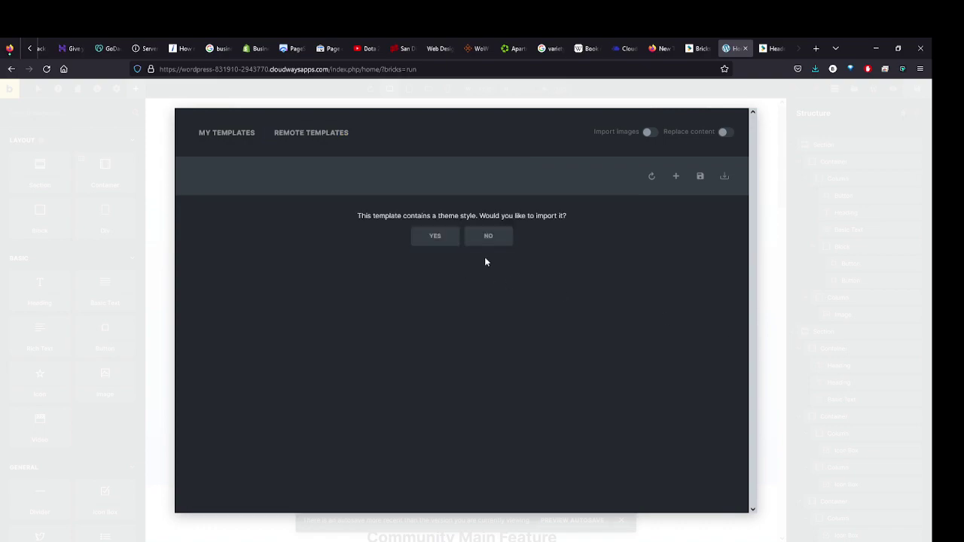
{"action": "left_click", "coordinate": [488, 236]}
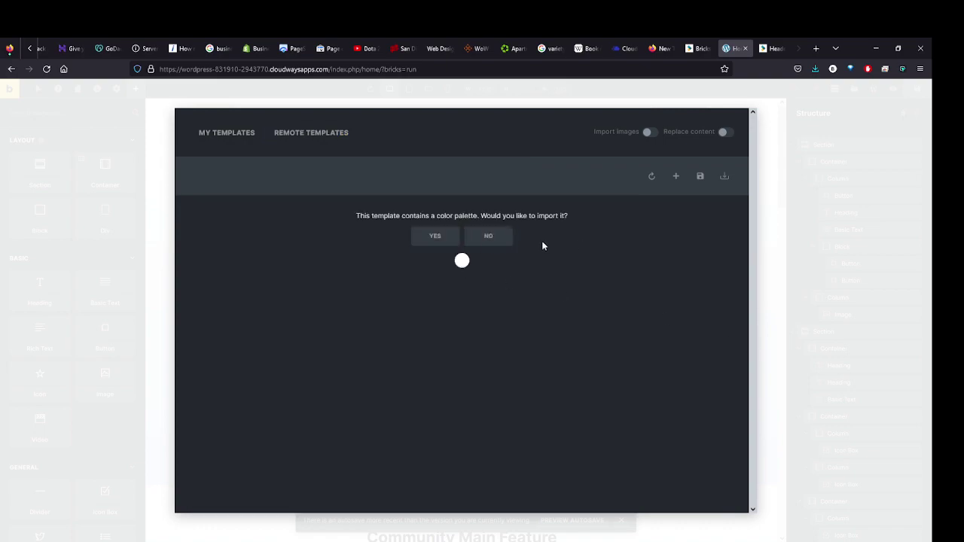
{"action": "left_click", "coordinate": [488, 236]}
{"action": "scroll", "coordinate": [644, 322], "scroll_direction": "down", "scroll_amount": 3}
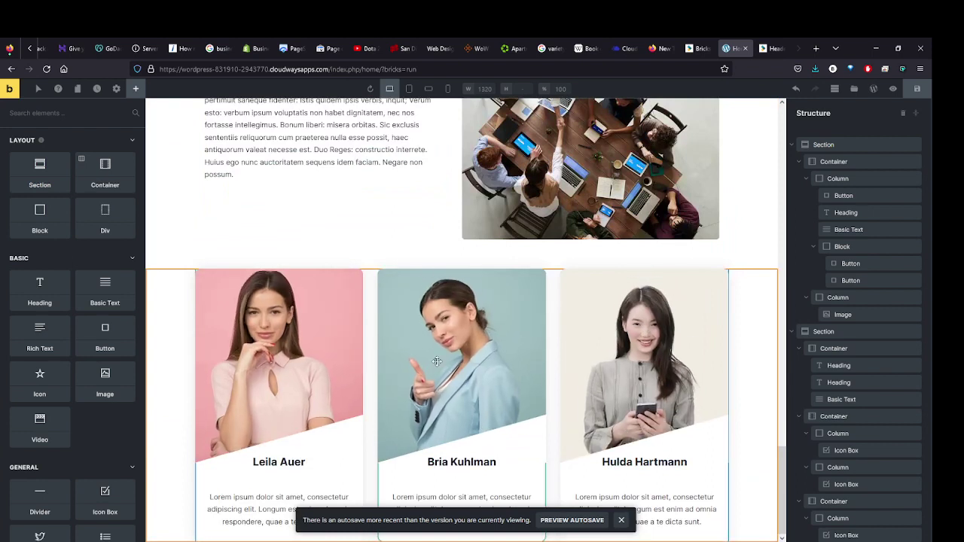
- Select the first team card's portrait image, name heading and description text in turn
{"action": "left_click", "coordinate": [332, 352]}
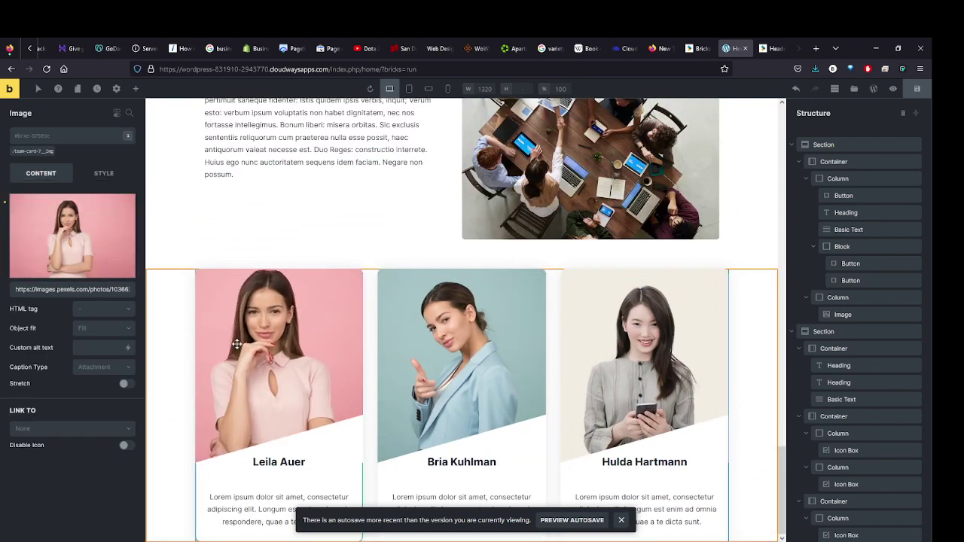
{"action": "left_click", "coordinate": [278, 462]}
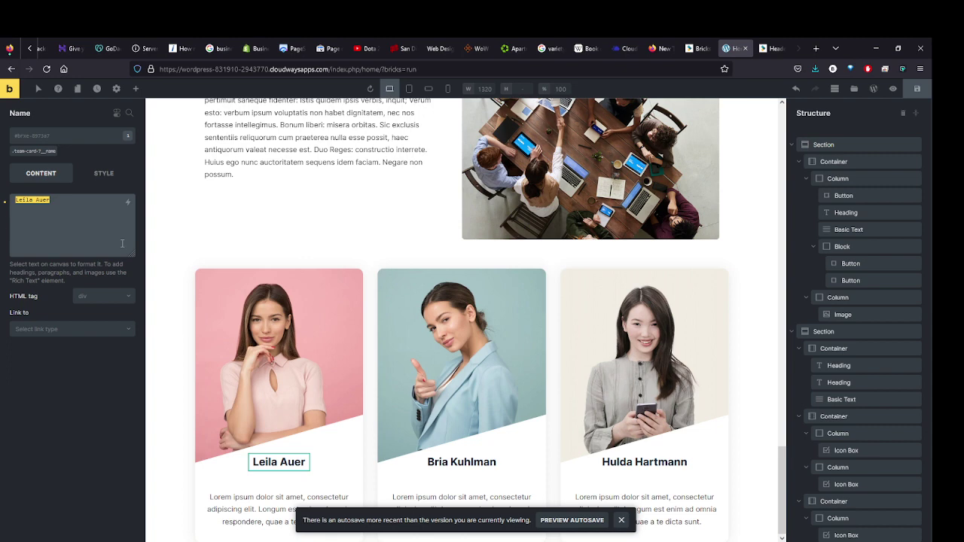
{"action": "left_click", "coordinate": [278, 504]}
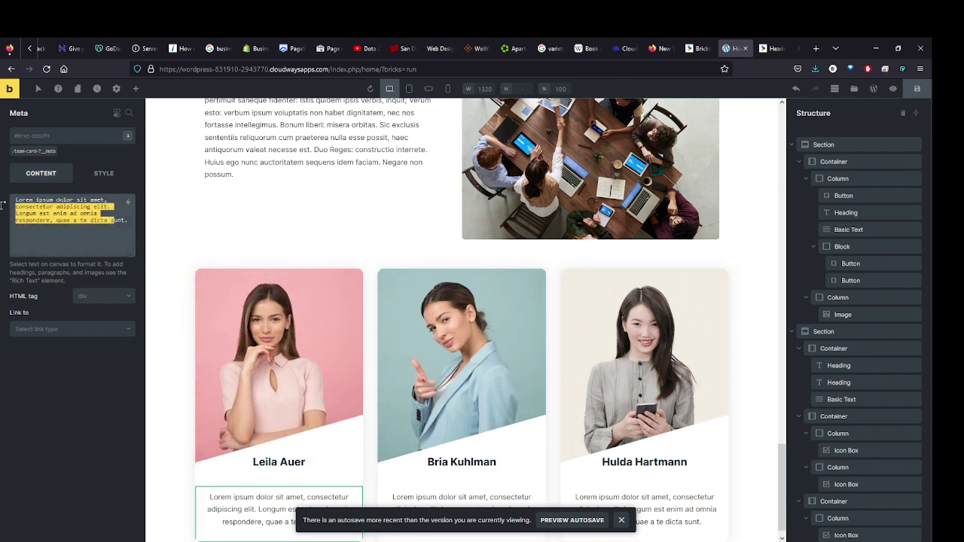
- Preview the team cards at tablet, mobile landscape and 477 px mobile portrait widths, then save
{"action": "left_click", "coordinate": [408, 89]}
{"action": "left_click", "coordinate": [428, 88]}
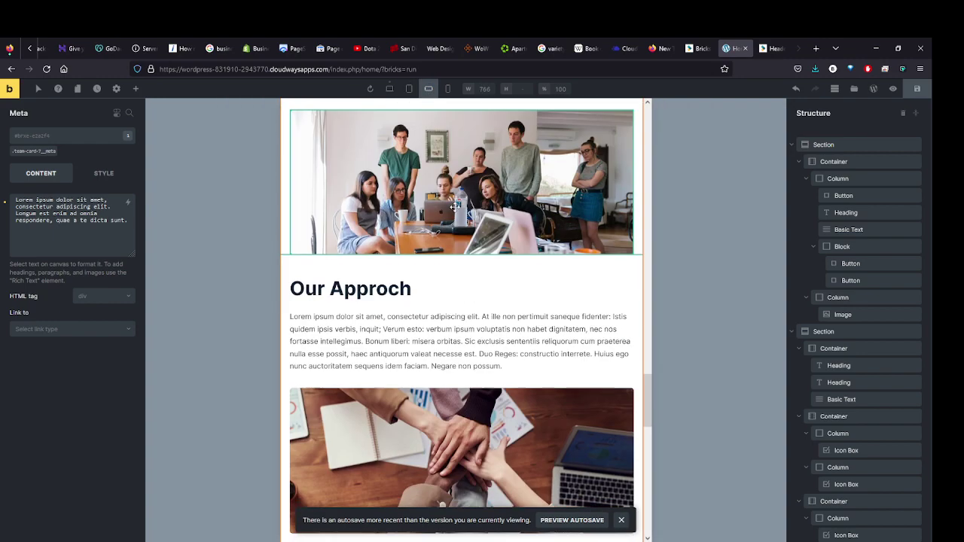
{"action": "left_click", "coordinate": [447, 88]}
{"action": "scroll", "coordinate": [491, 193], "scroll_direction": "down", "scroll_amount": 4}
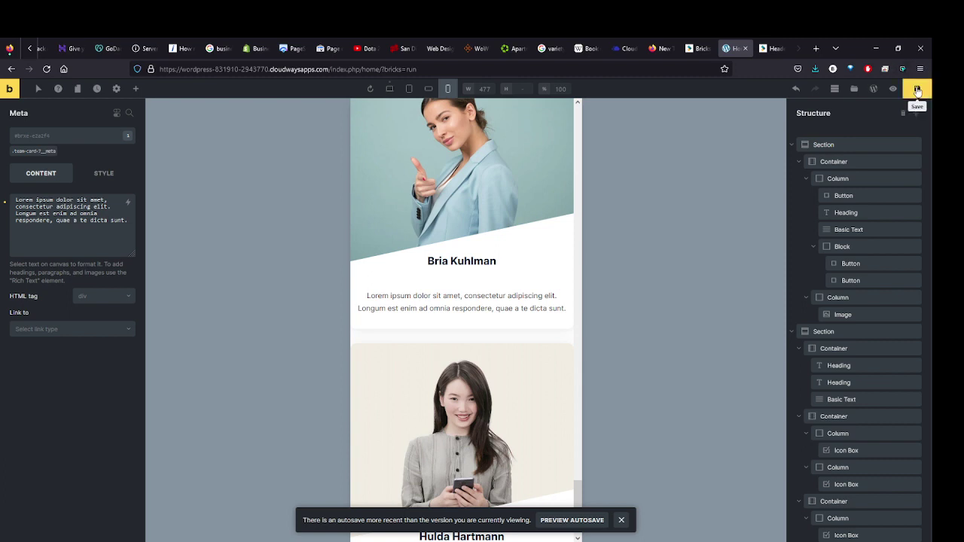
{"action": "left_click", "coordinate": [914, 90]}
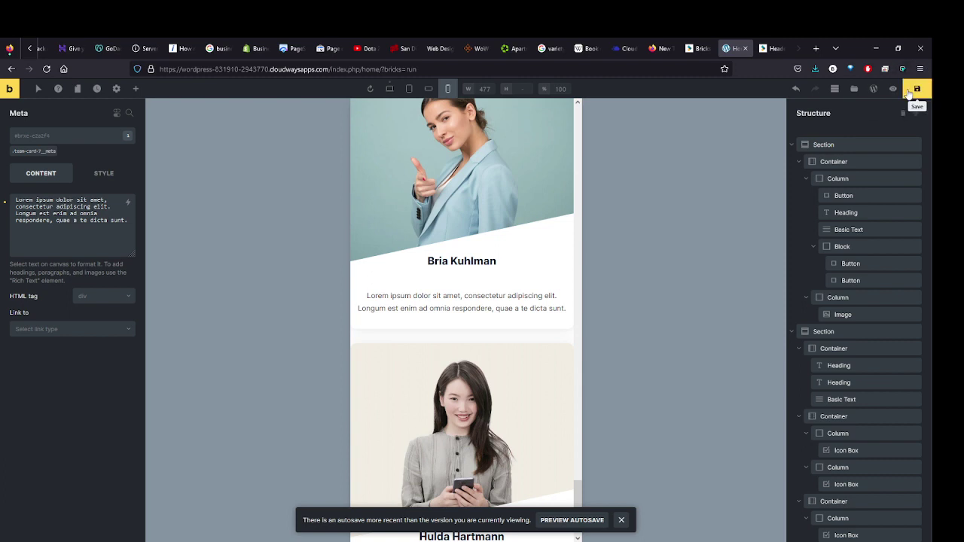